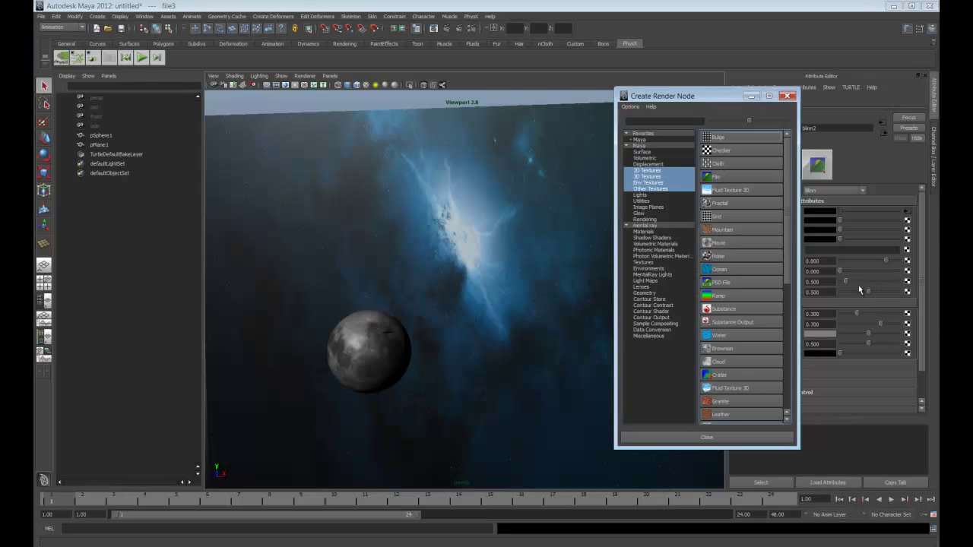
- Load the nebula wallpaper jpg as a file texture on the backdrop plane's material
left_click(726, 173)
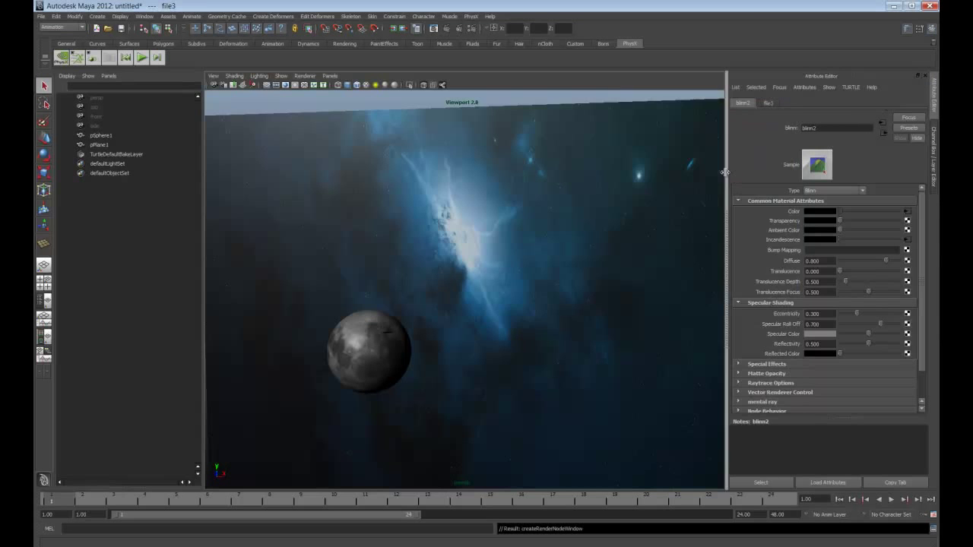
left_click(909, 238)
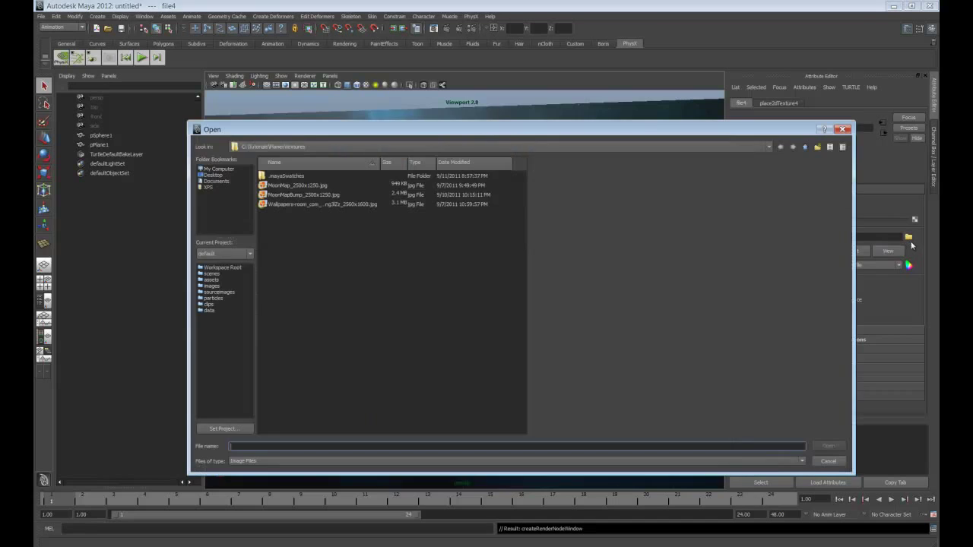
left_click(308, 204)
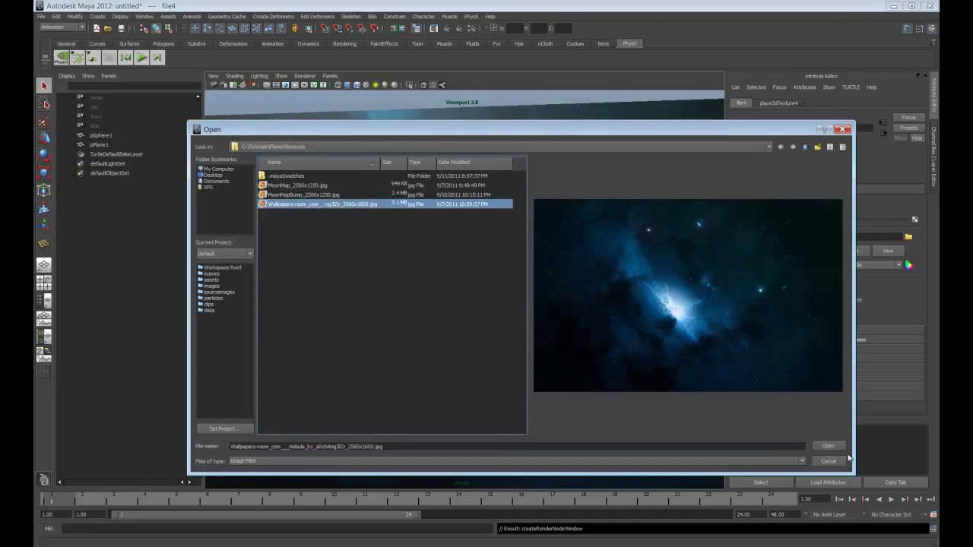
left_click(829, 446)
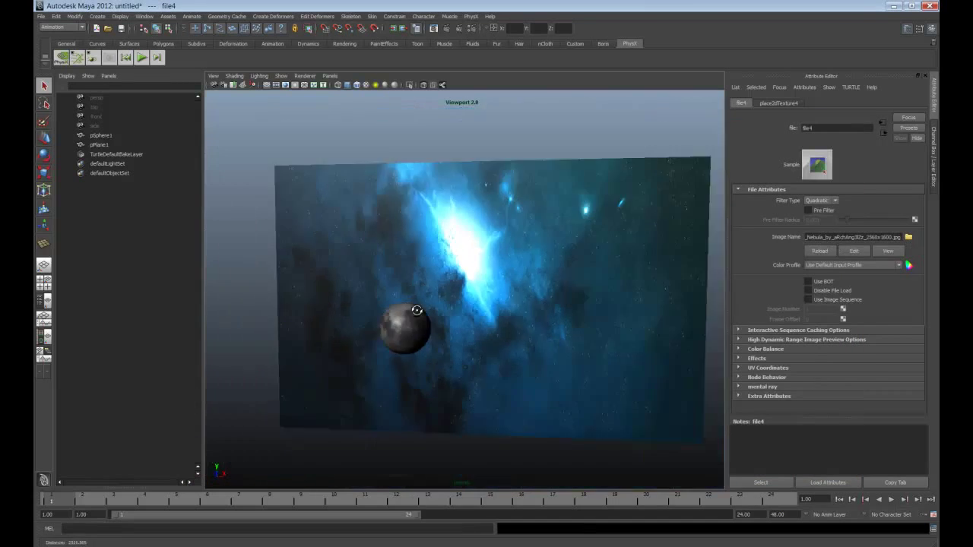
left_click_drag(417, 310, 544, 335, "alt")
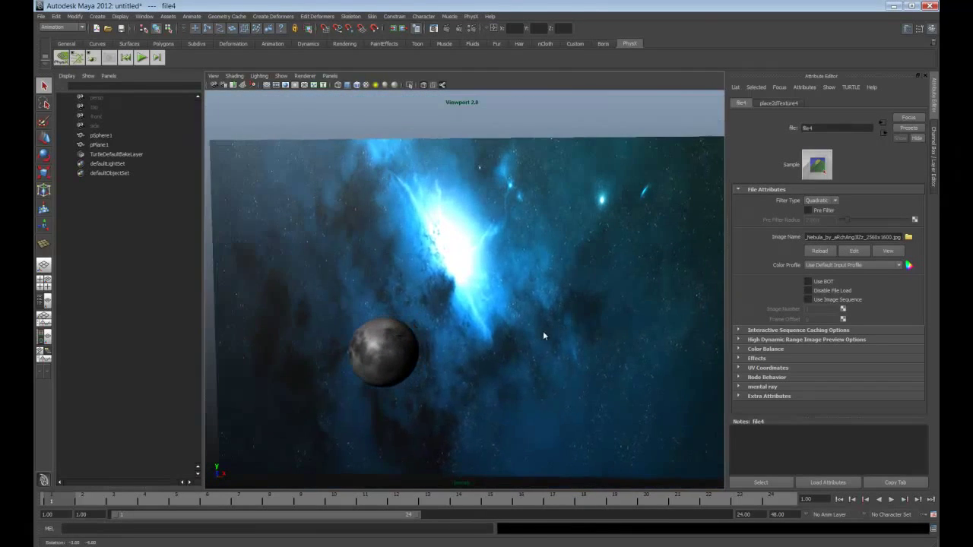
key("alt+Tab")
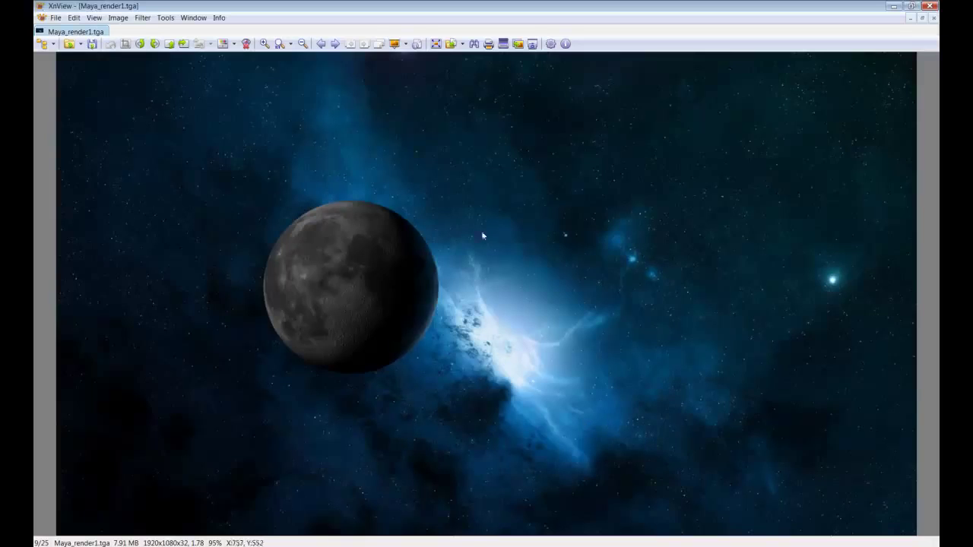
left_click(893, 7)
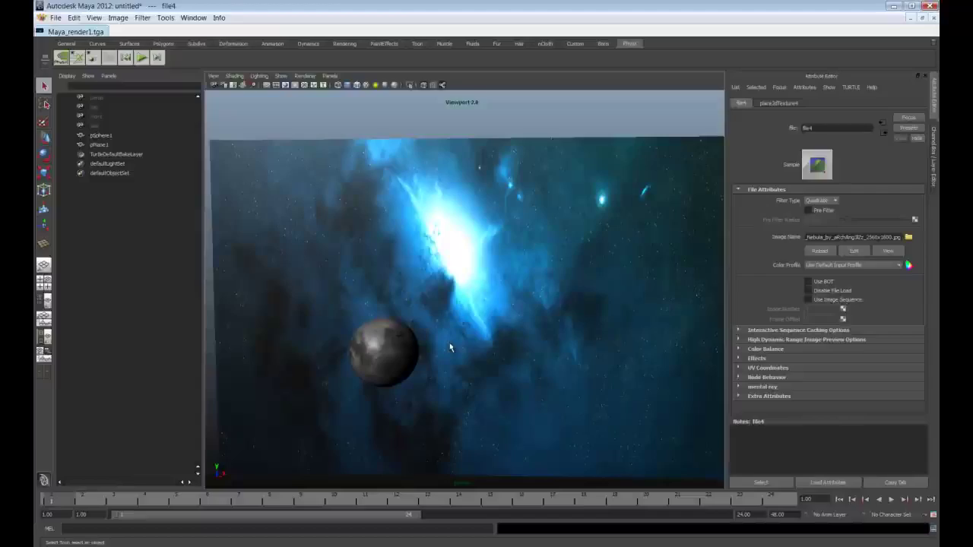
left_click_drag(505, 386, 545, 318, "alt")
left_click(545, 318)
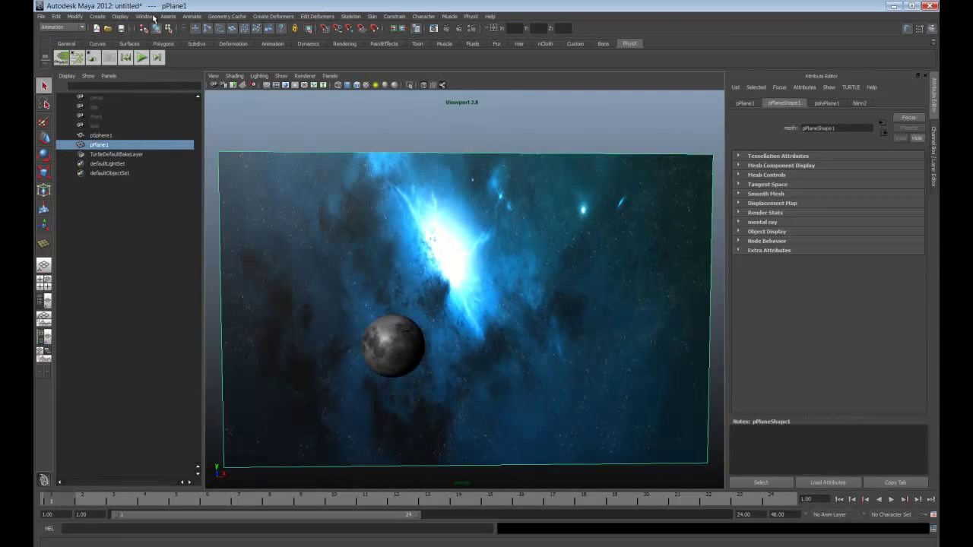
- Under the Polygons menu set, apply a planar UV projection to the nebula plane pPlane1
left_click(72, 27)
left_click(53, 41)
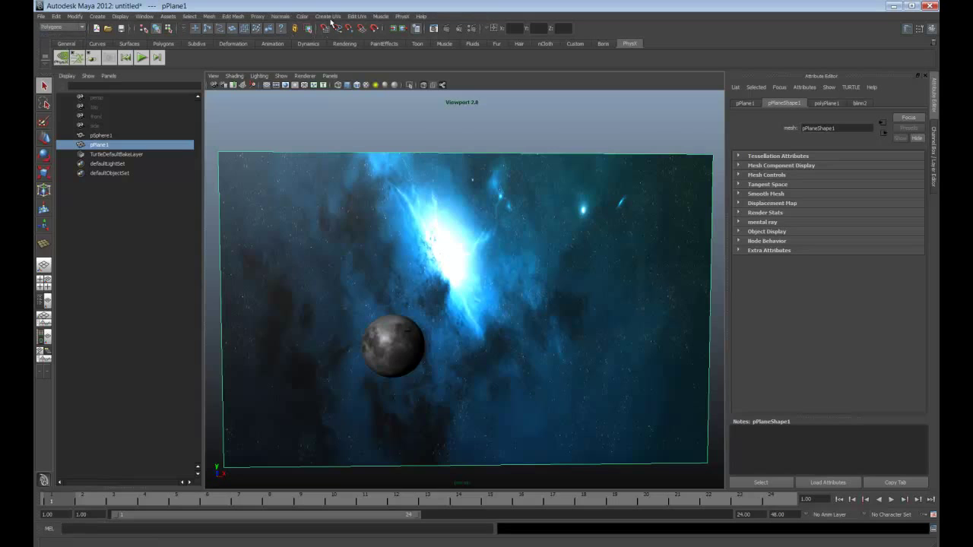
left_click(328, 15)
left_click(342, 31)
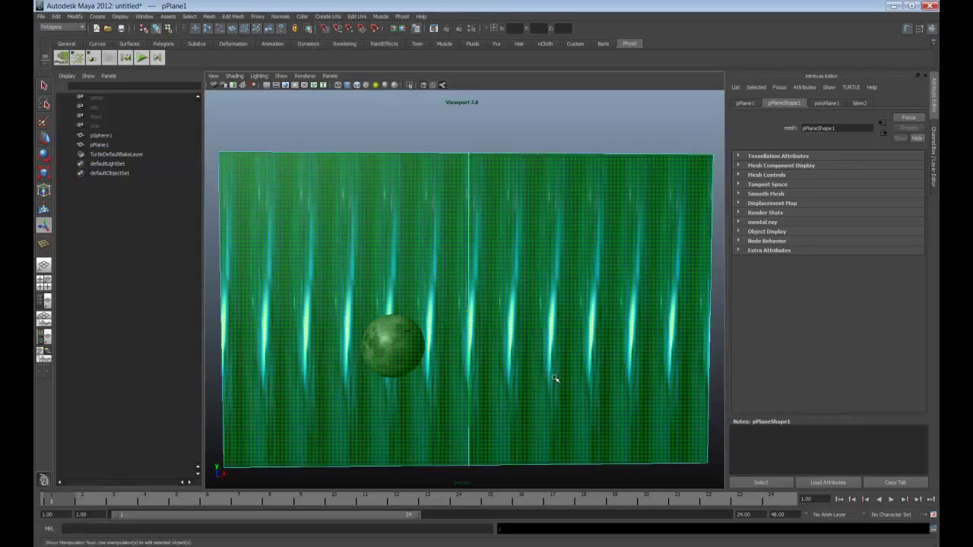
left_click(101, 136)
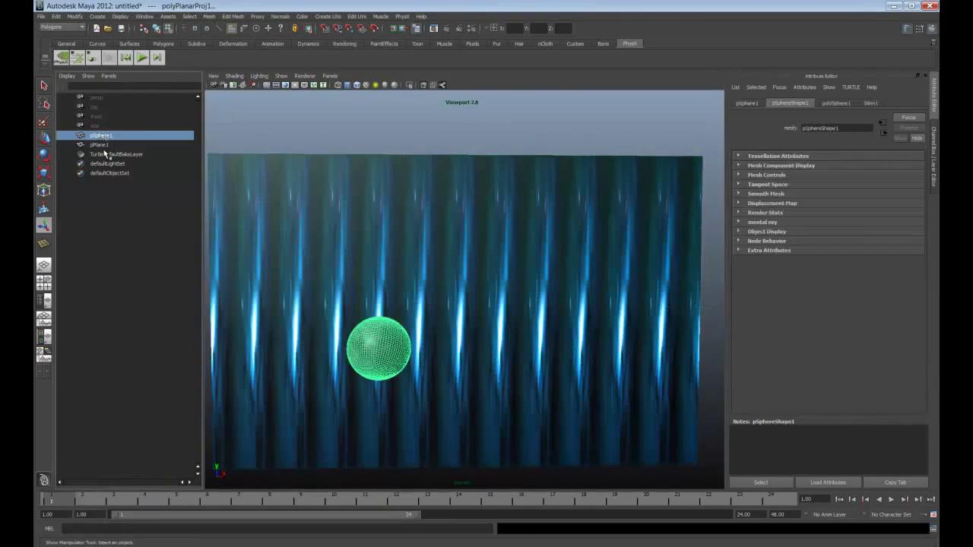
left_click(99, 144)
left_click_drag(233, 152, 432, 152, "alt")
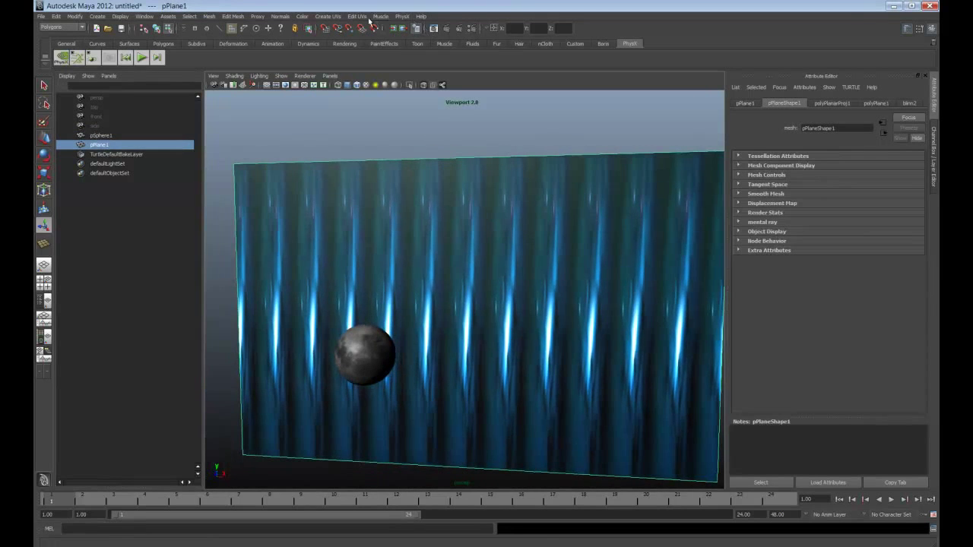
- Normalize the plane's UVs so the nebula image fills it once
left_click(356, 16)
left_click(411, 86)
left_click_drag(456, 228, 560, 322, "alt")
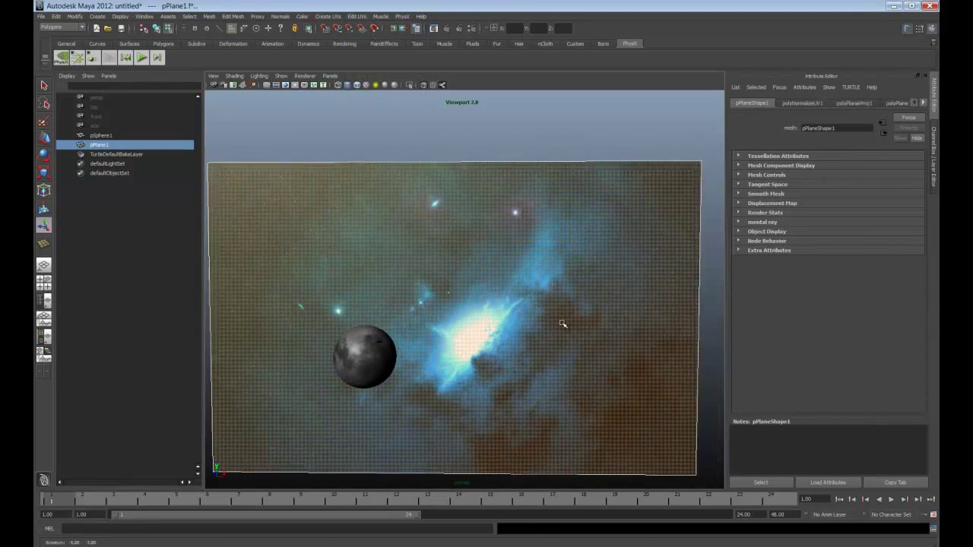
left_click(520, 147)
right_click_drag(637, 253, 583, 281, "alt")
mouse_move(583, 281)
left_mouse_down("alt")
mouse_move(555, 282)
mouse_move(578, 282)
mouse_move(568, 276)
left_mouse_up("alt")
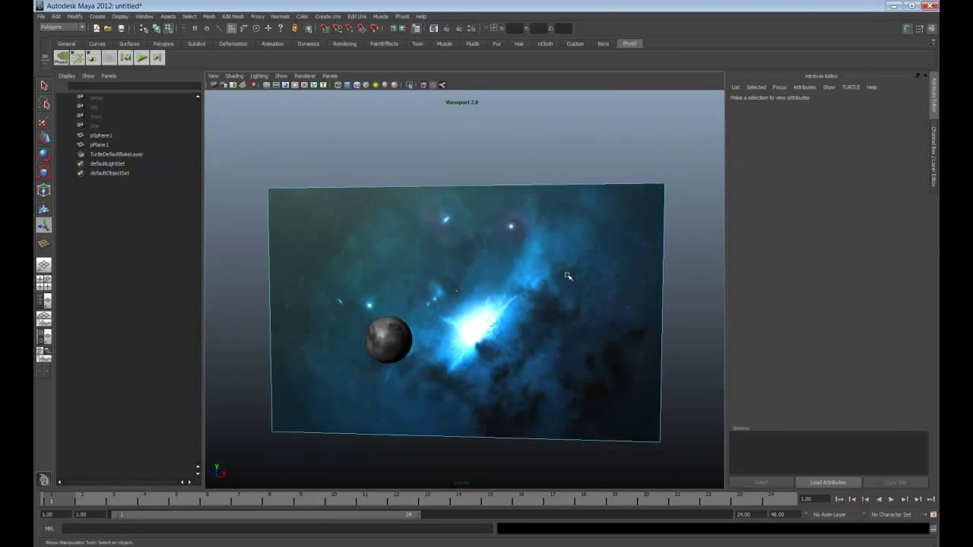
- Set pPlane1's Rotate Y to 180 in the Channel Box and compare with the reference render
left_click(932, 138)
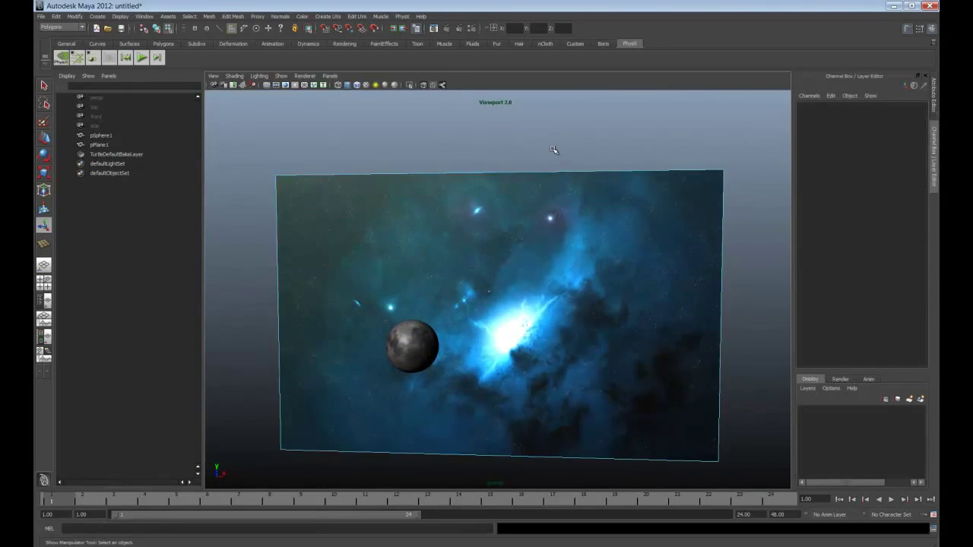
left_click(101, 146)
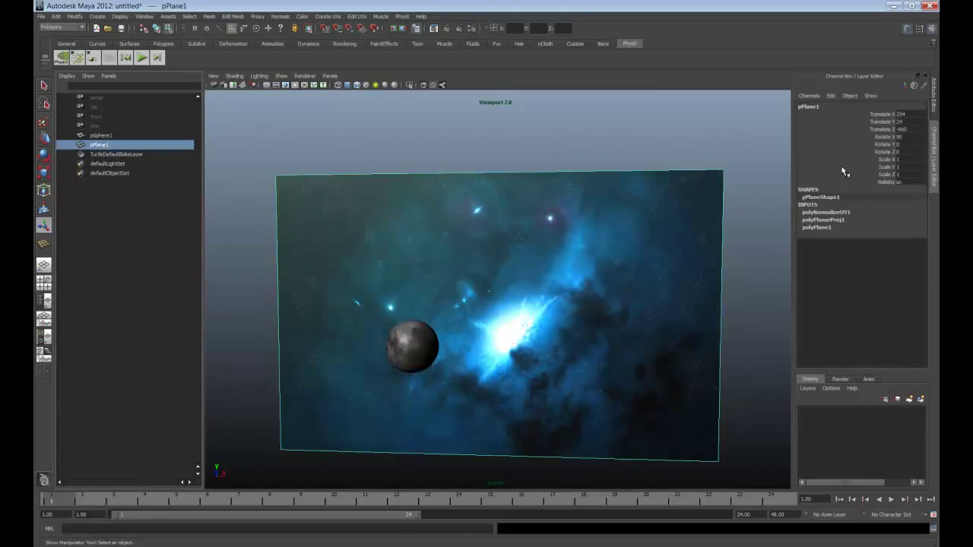
left_click(900, 144)
type("180")
key("Return")
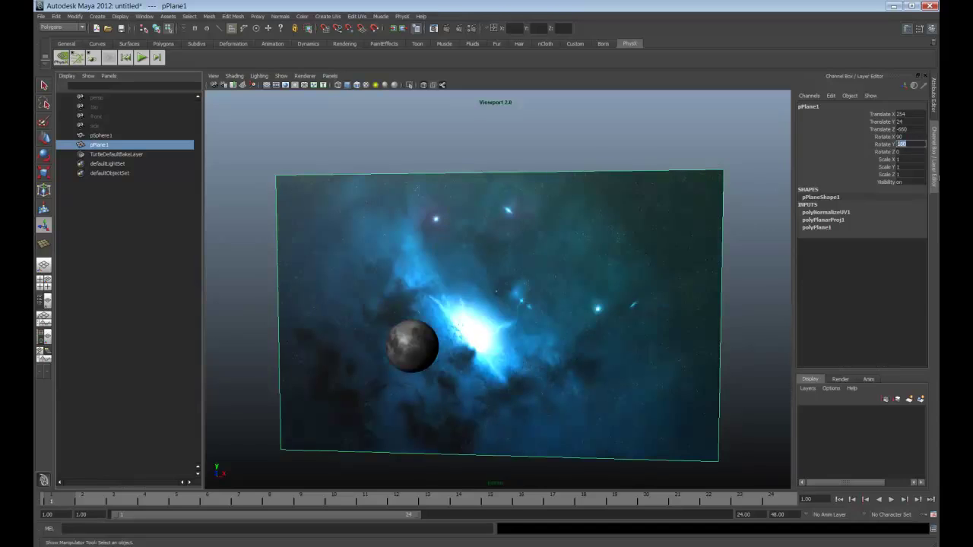
left_click_drag(545, 325, 553, 337, "alt")
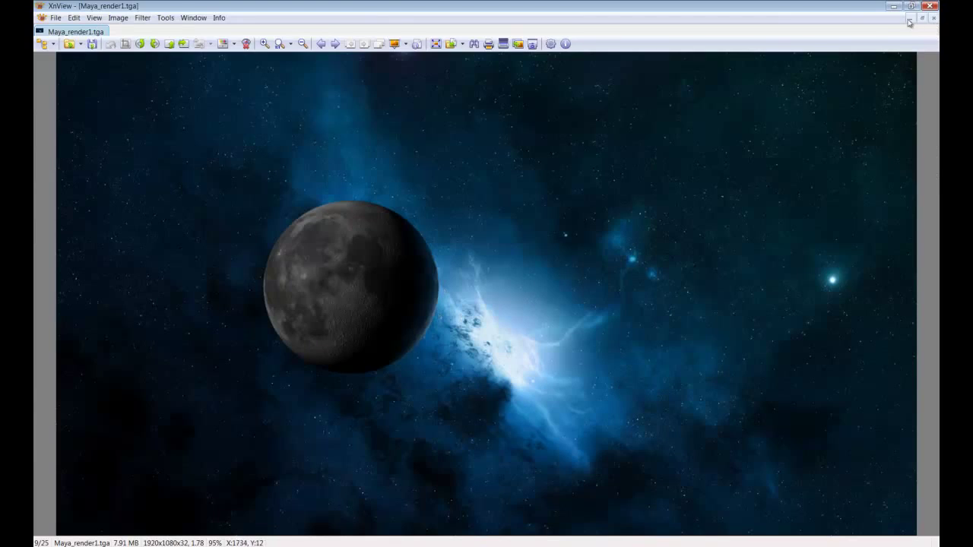
key("alt+Tab")
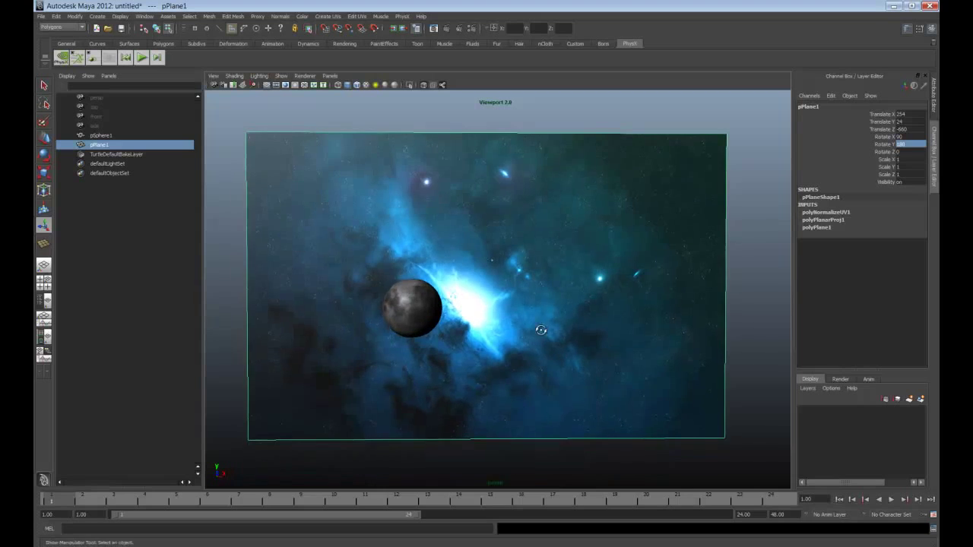
- Zoom in and tumble the perspective camera until the moon and nebula plane fill the frame
right_click_drag(374, 326, 423, 332, "alt")
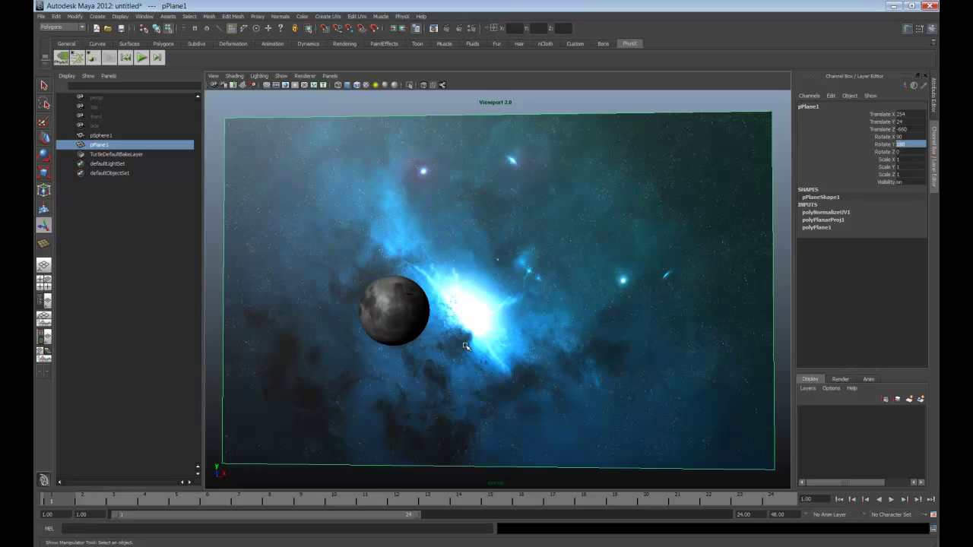
scroll(459, 352, "up", 5)
left_click_drag(549, 358, 576, 278, "alt")
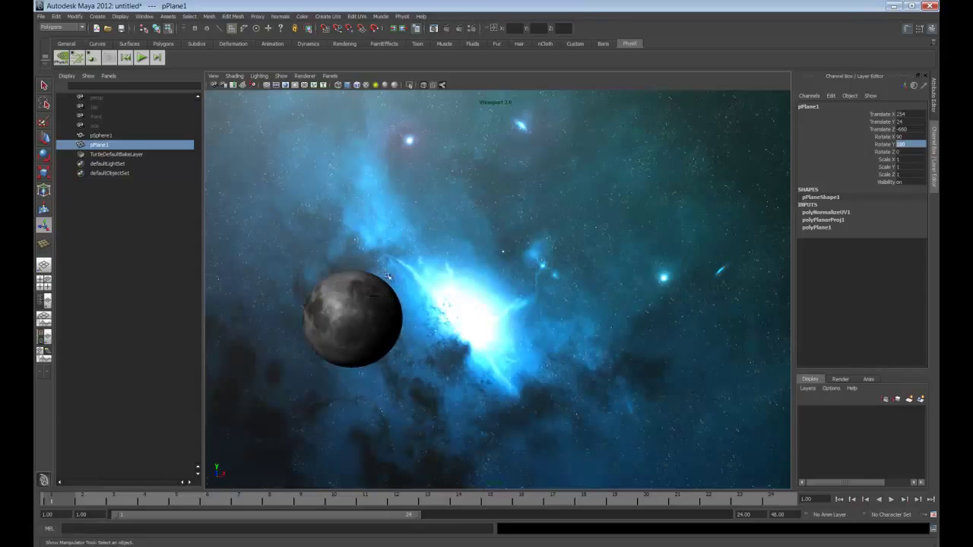
left_click_drag(443, 380, 418, 369, "alt")
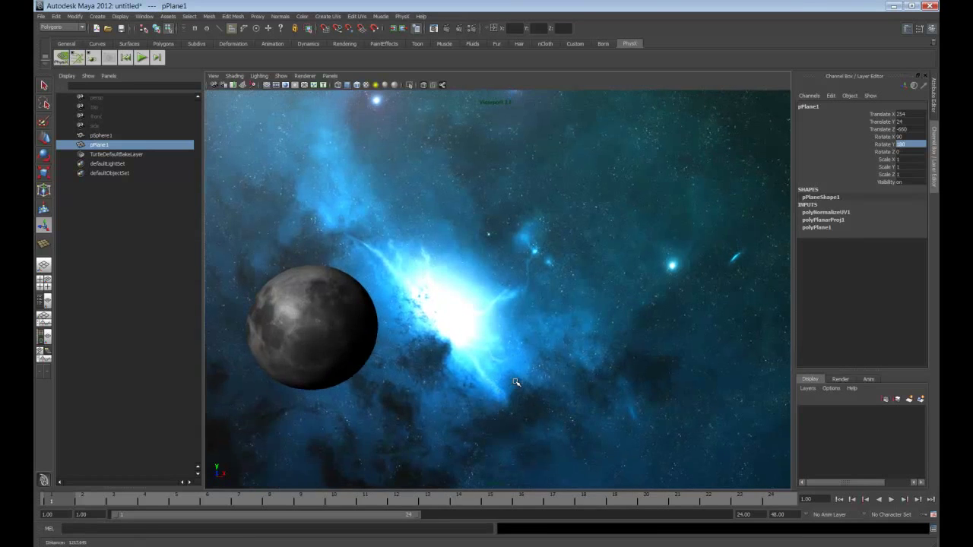
left_click_drag(498, 382, 526, 371, "alt")
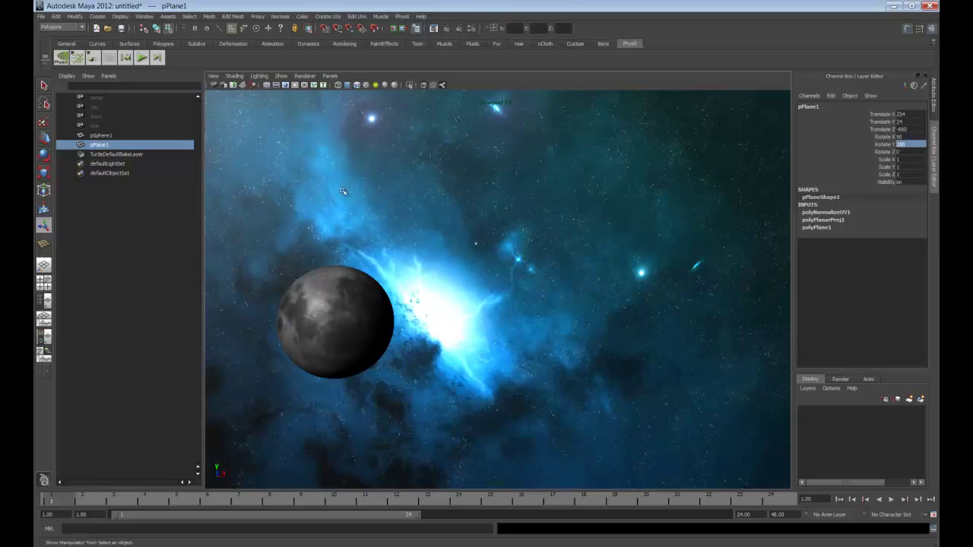
- Add a point light and move it out along X to about 305.6 beside the moon
left_click(97, 17)
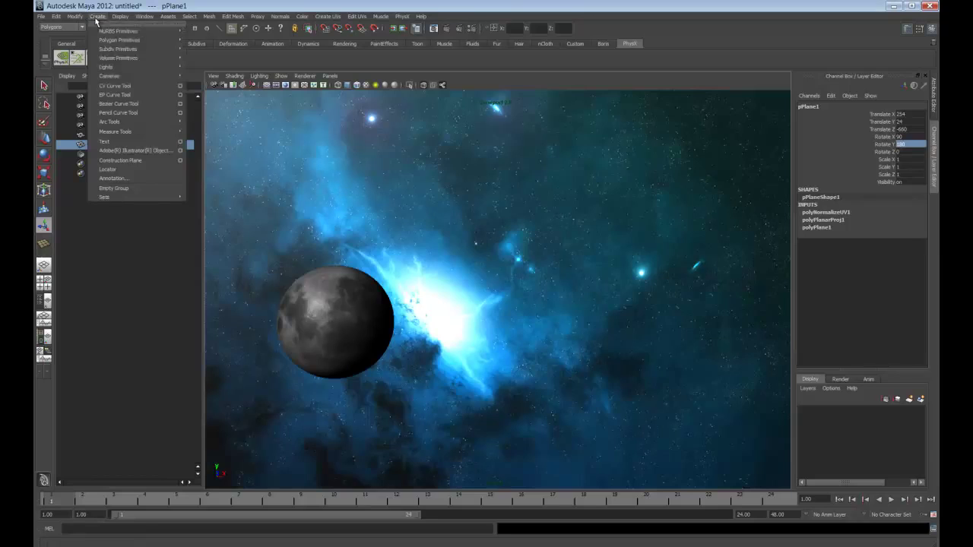
mouse_move(176, 68)
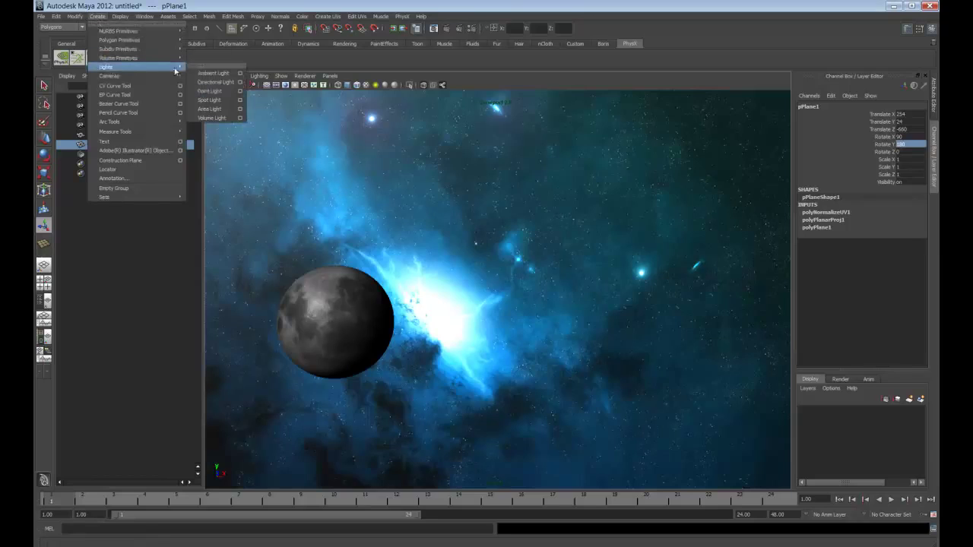
left_click(211, 92)
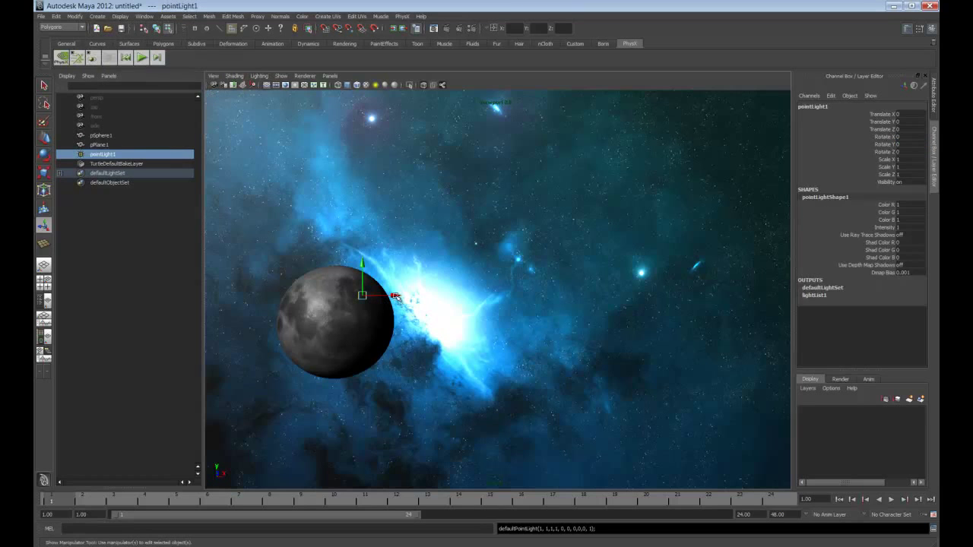
left_click_drag(450, 295, 517, 337)
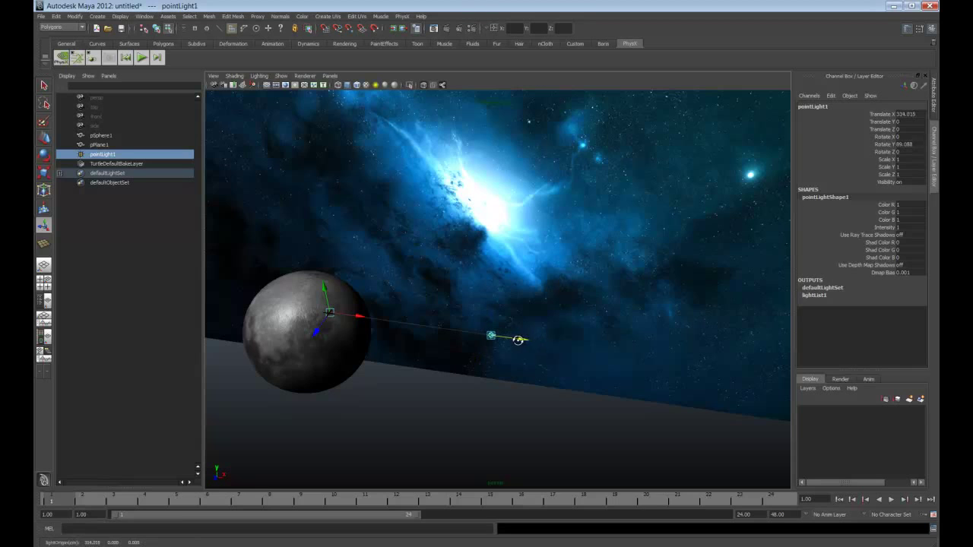
mouse_move(525, 380)
left_mouse_down("alt")
mouse_move(517, 376)
mouse_move(524, 380)
left_mouse_up("alt")
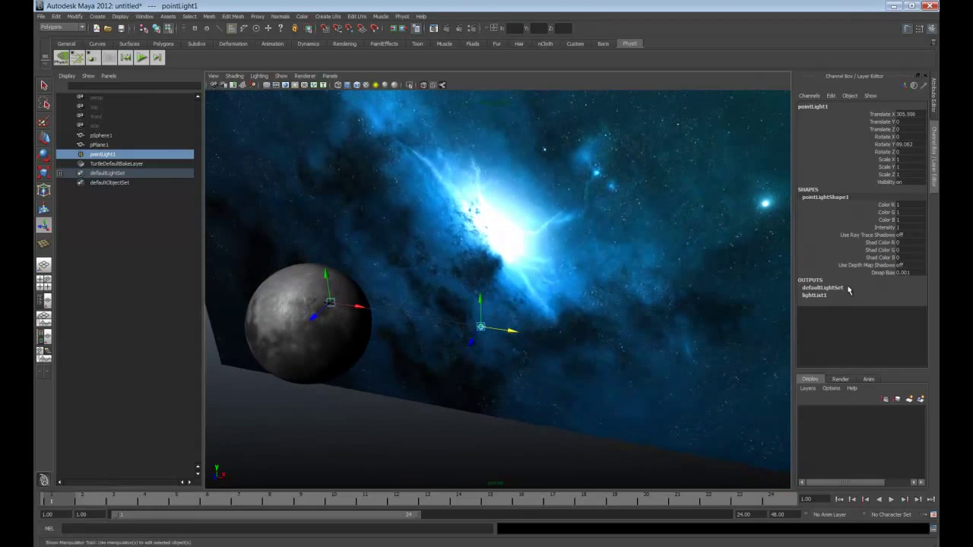
- In pointLightShape1's colour chooser, enter 0-255 RGB values 80, 36 and 58
left_click(934, 104)
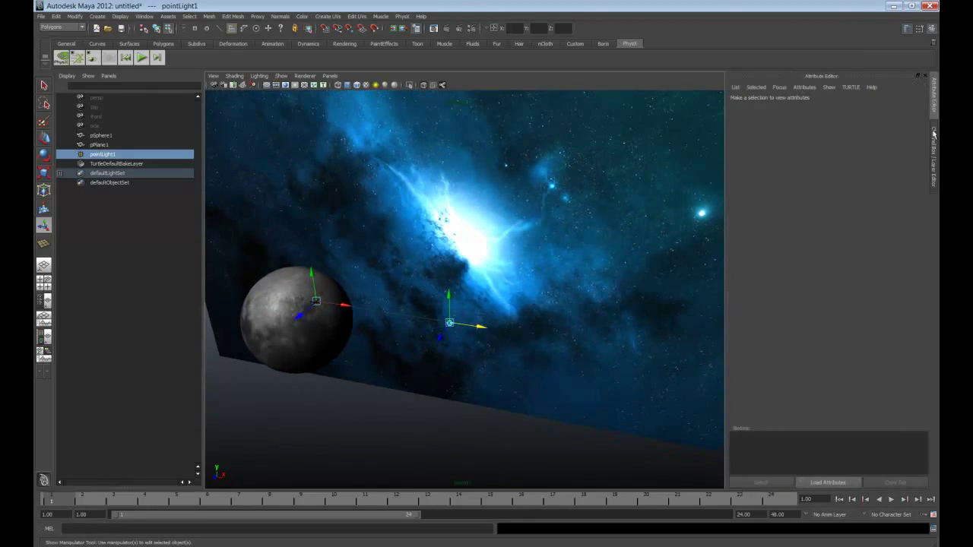
left_click(934, 136)
left_click(934, 114)
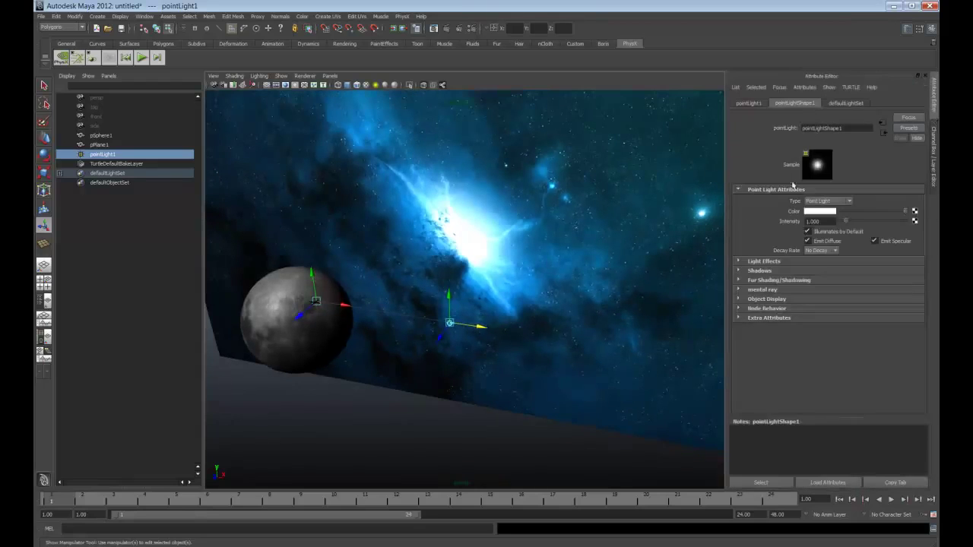
left_click(824, 216)
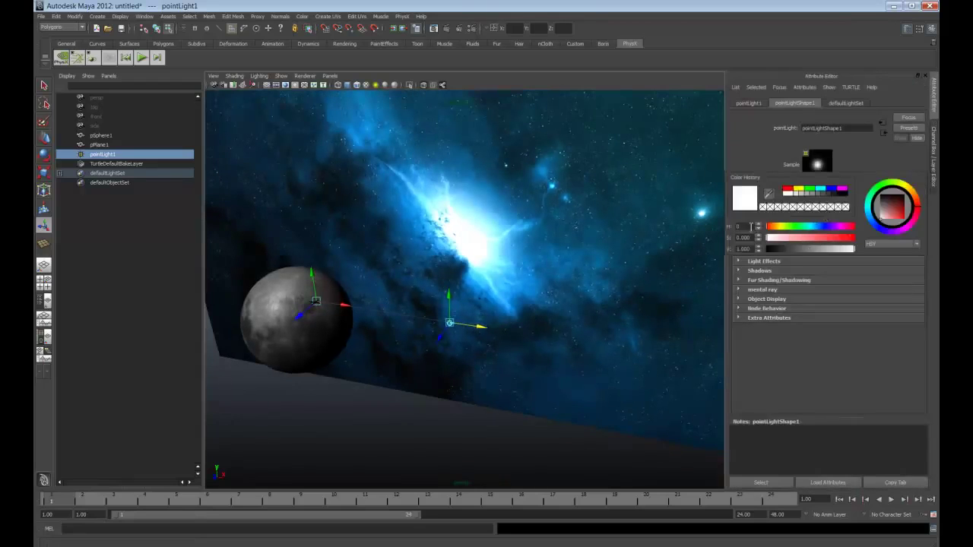
left_click(894, 244)
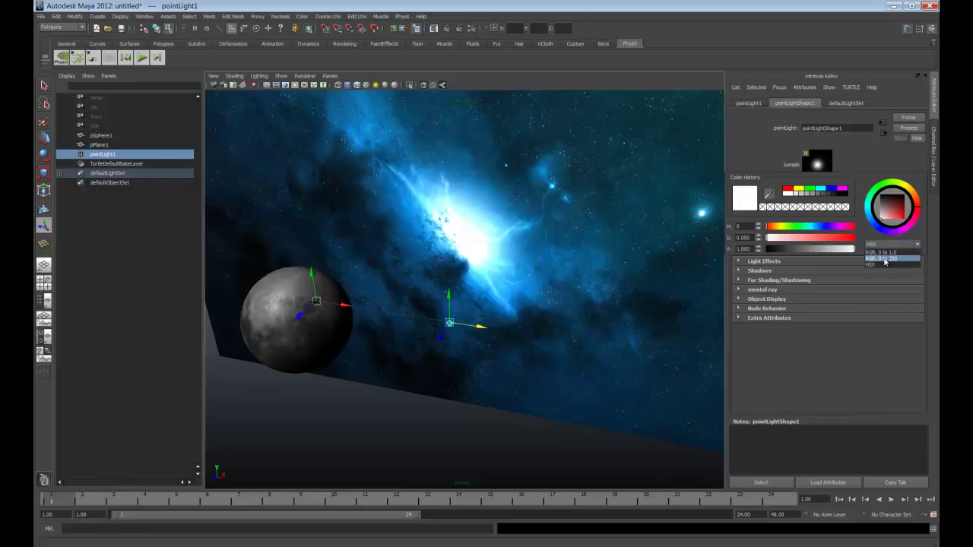
left_click(885, 260)
left_click_drag(752, 229, 719, 222)
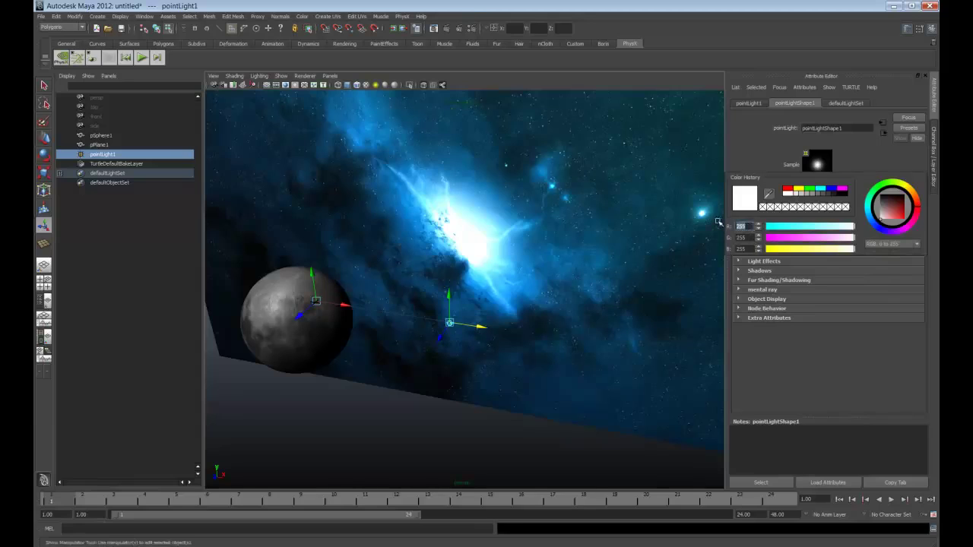
type("80")
key("Return")
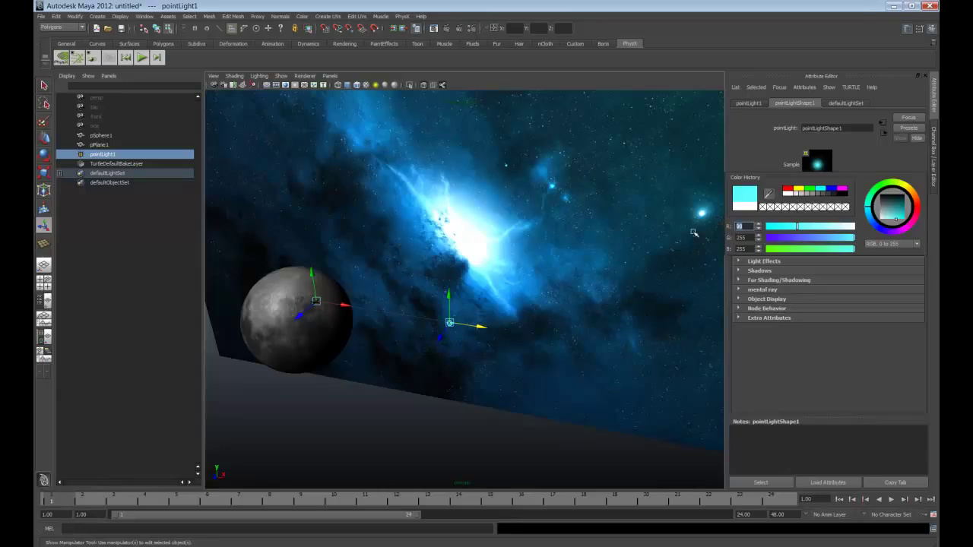
left_click(812, 212)
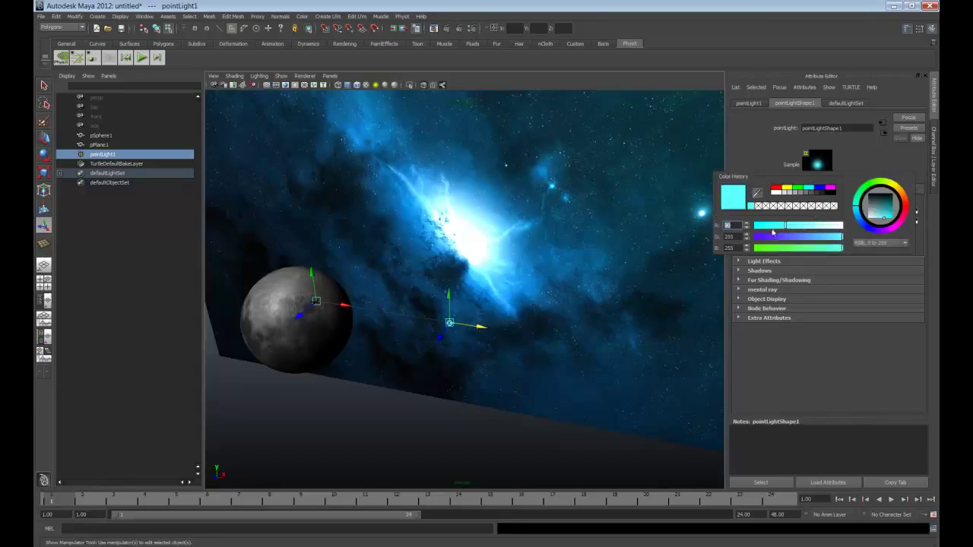
double_click(728, 236)
key("Return")
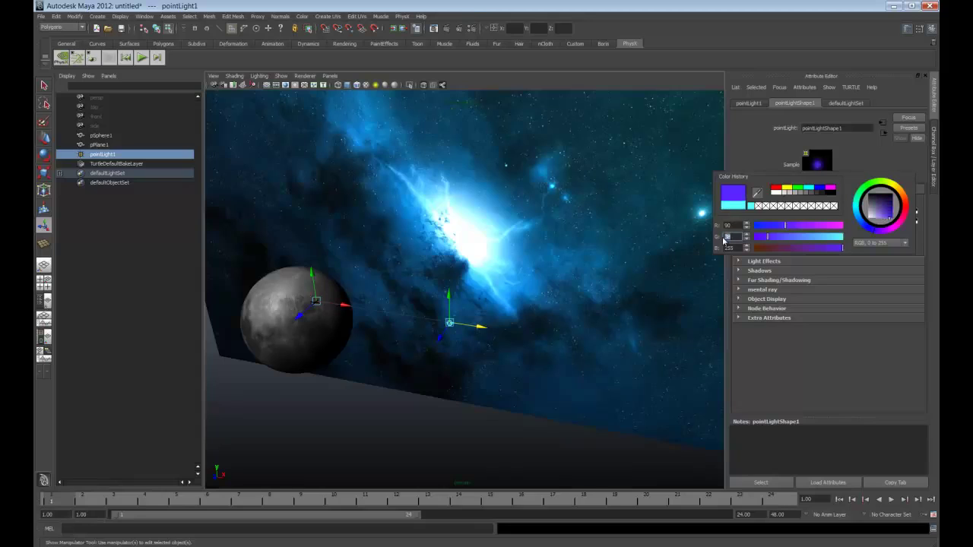
double_click(719, 247)
key("Return")
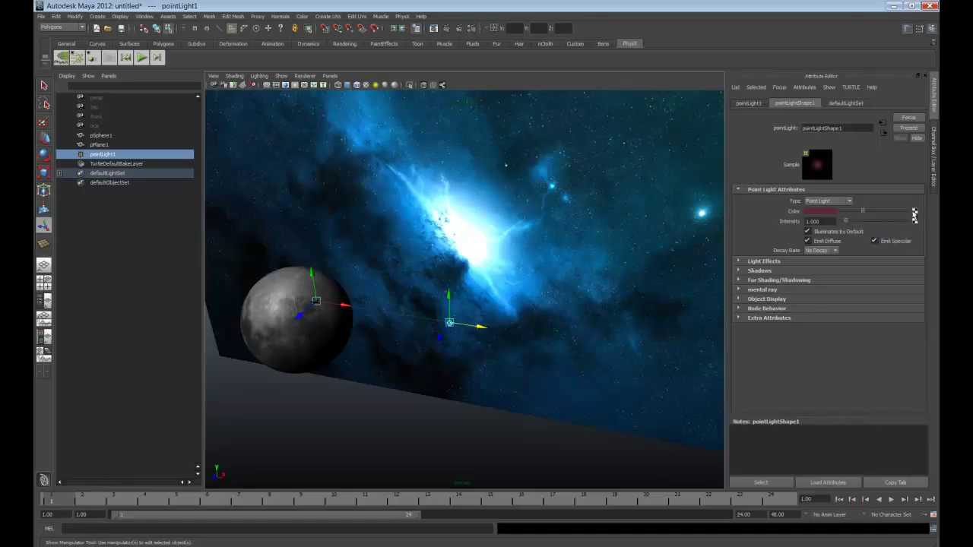
- Switch the light colour chooser to the 0 to 1 value range
left_click(915, 217)
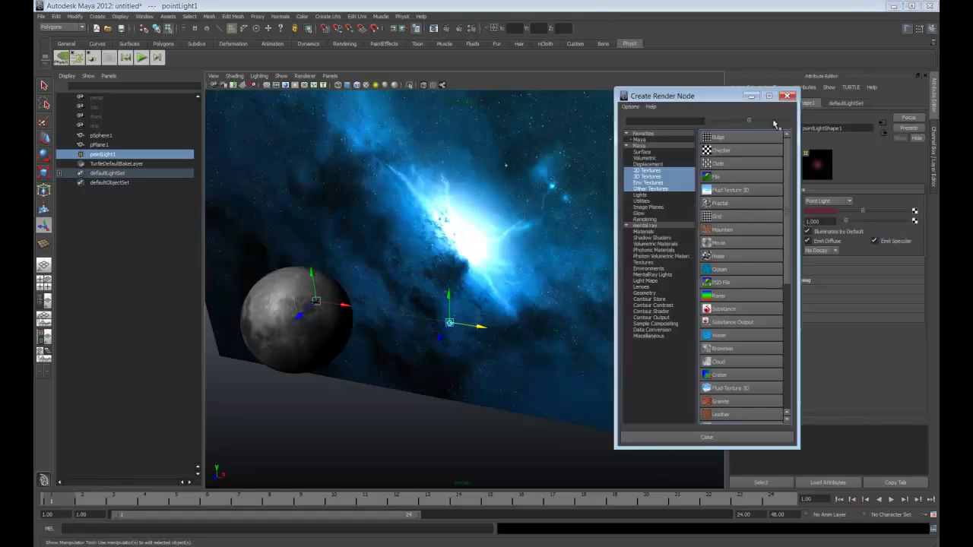
left_click(787, 97)
left_click(824, 213)
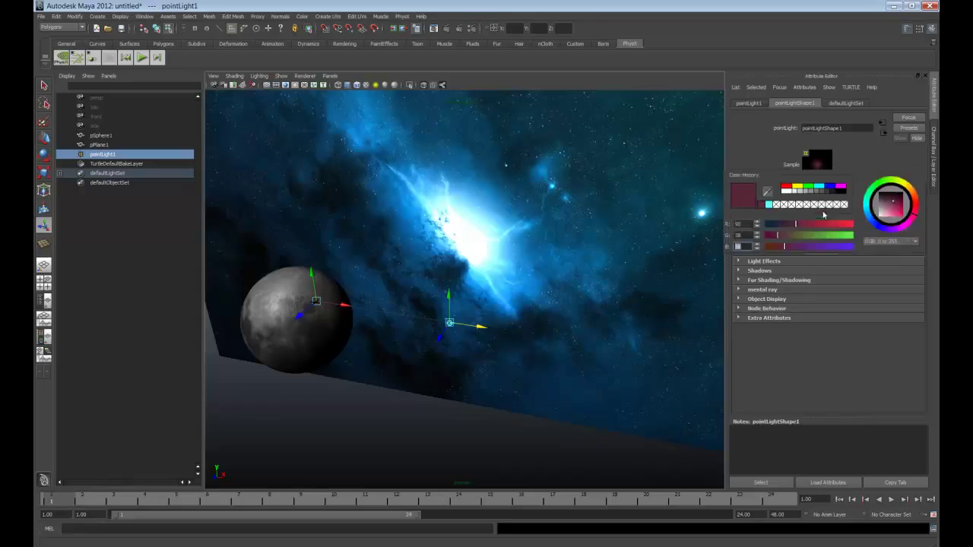
left_click(916, 241)
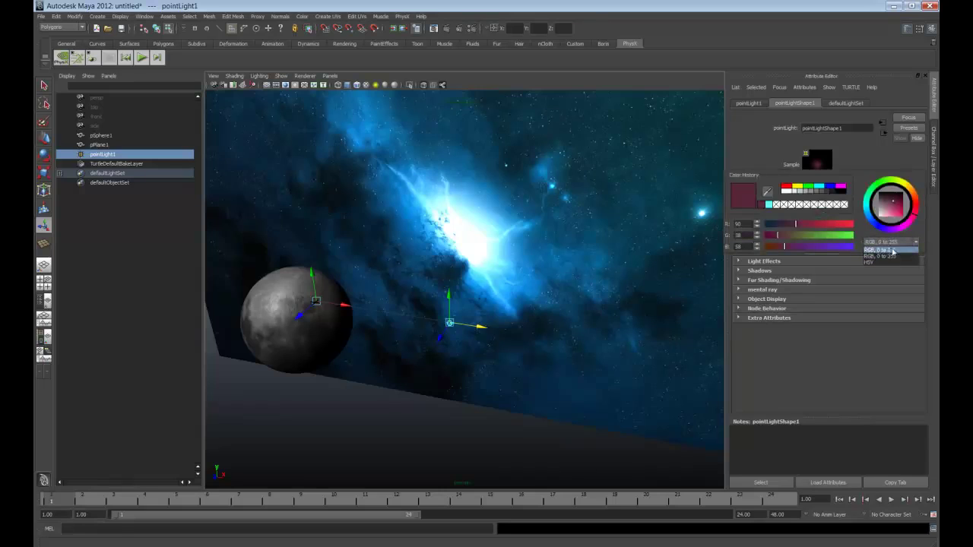
left_click(893, 251)
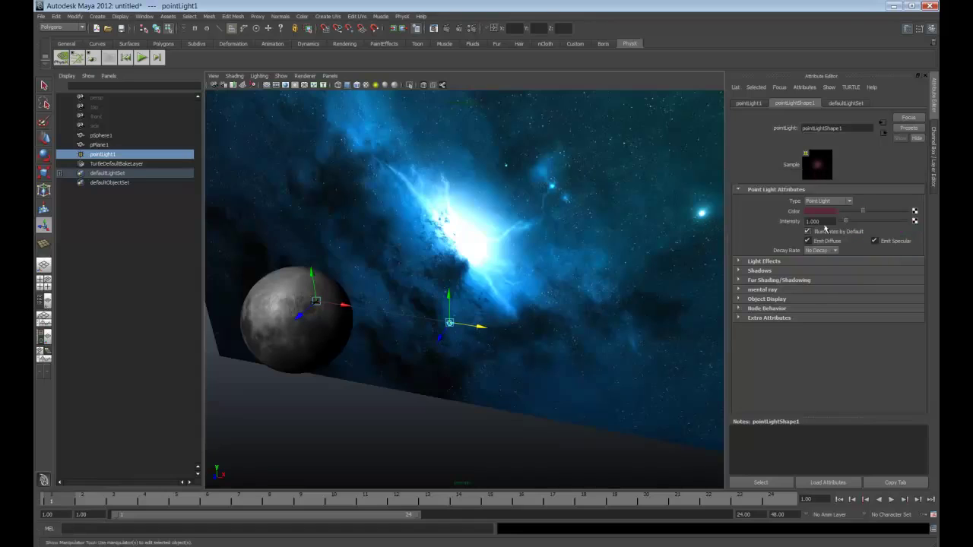
- Enter light colour R 0.098, G 0.388, B 0.58 for a deep blue
left_click(820, 212)
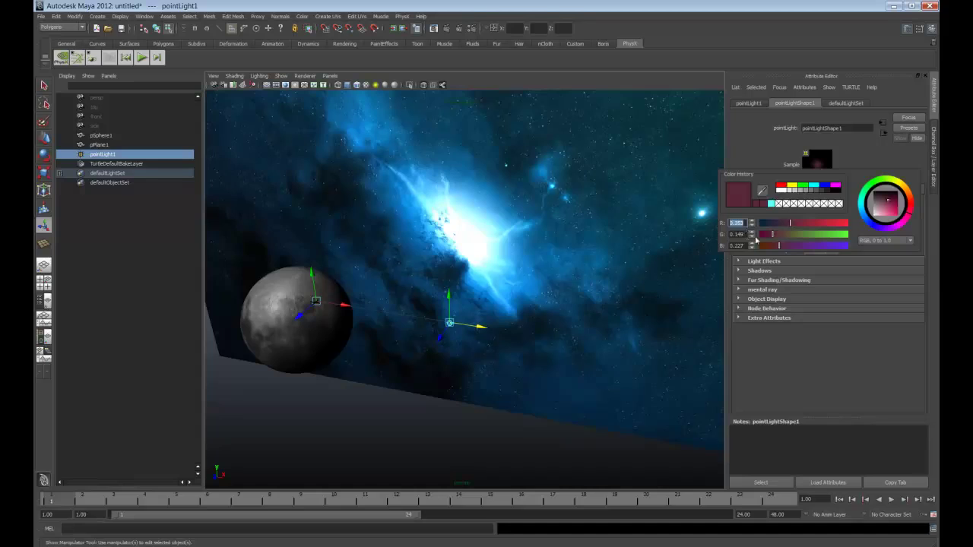
type(".138")
key("Tab")
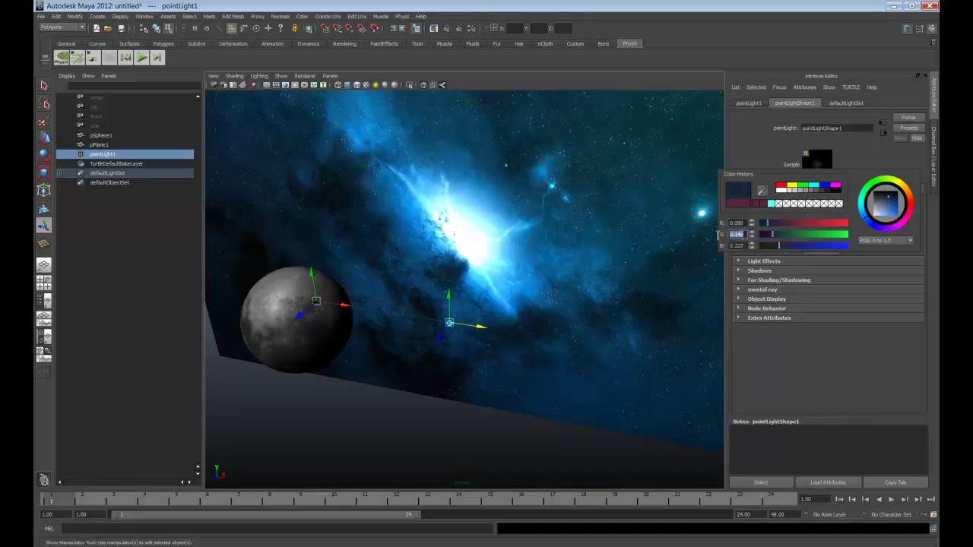
key("BackSpace")
type(".388")
key("Return")
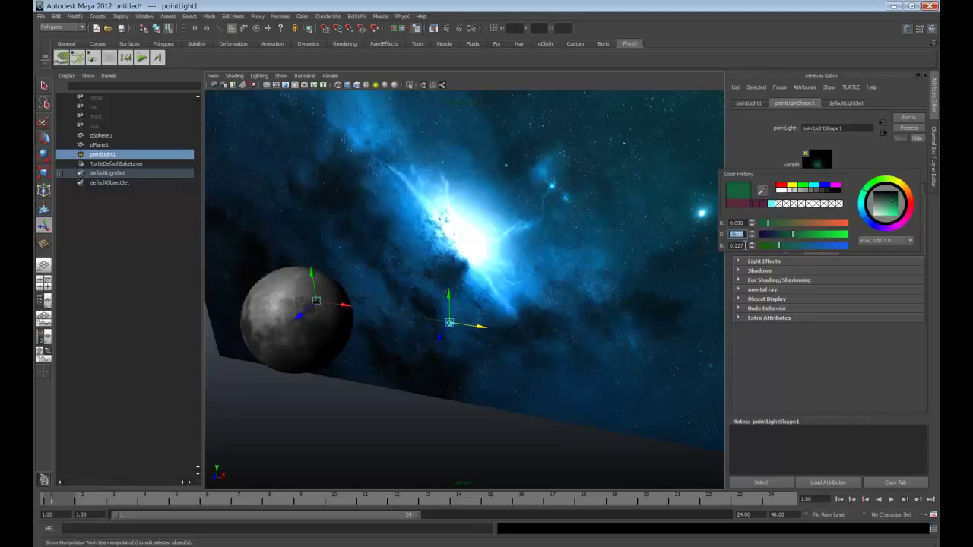
key("Tab")
key("BackSpace")
type(".58")
key("Return")
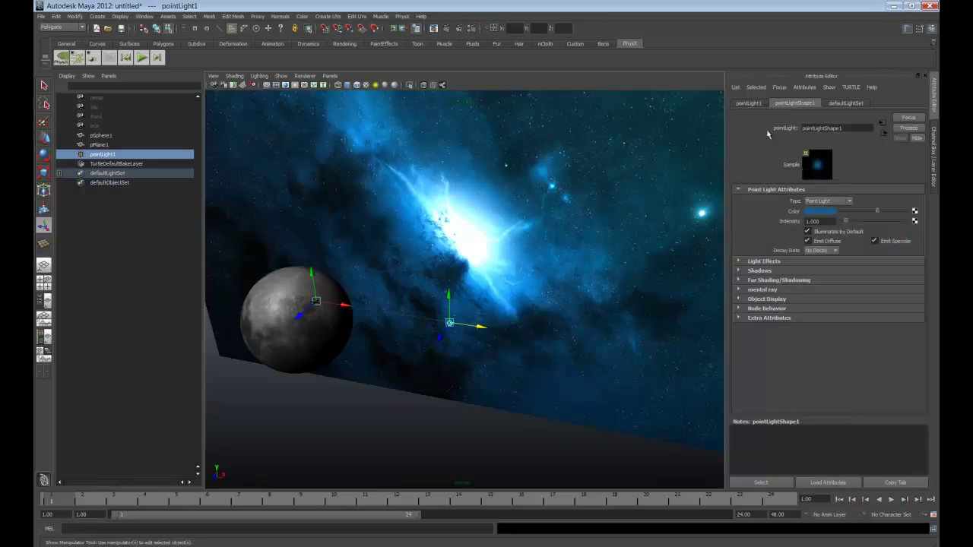
left_click_drag(548, 380, 532, 372, "alt")
- Move pointLight1 to Translate X 315 and Translate Z -132 in the Channel Box
left_click(934, 141)
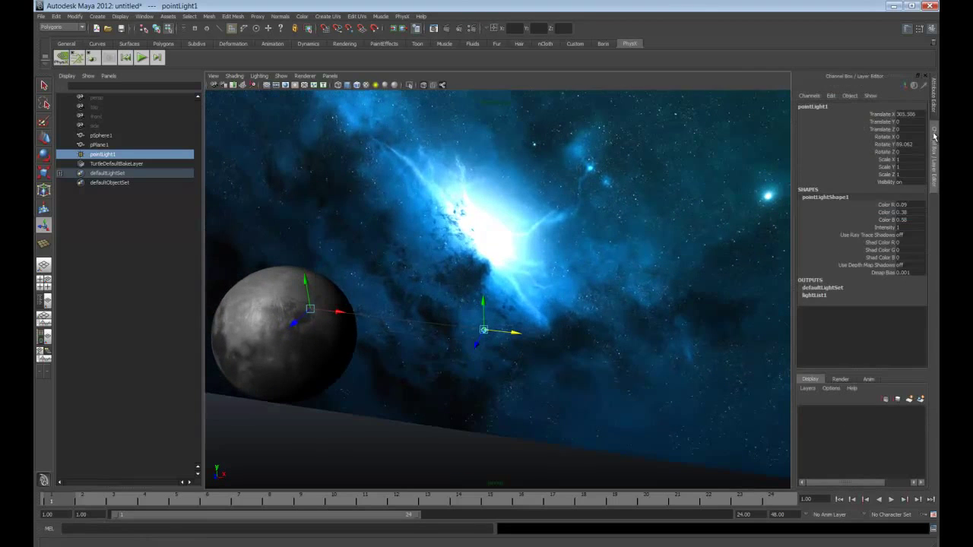
left_click(910, 114)
type("315")
key("Return")
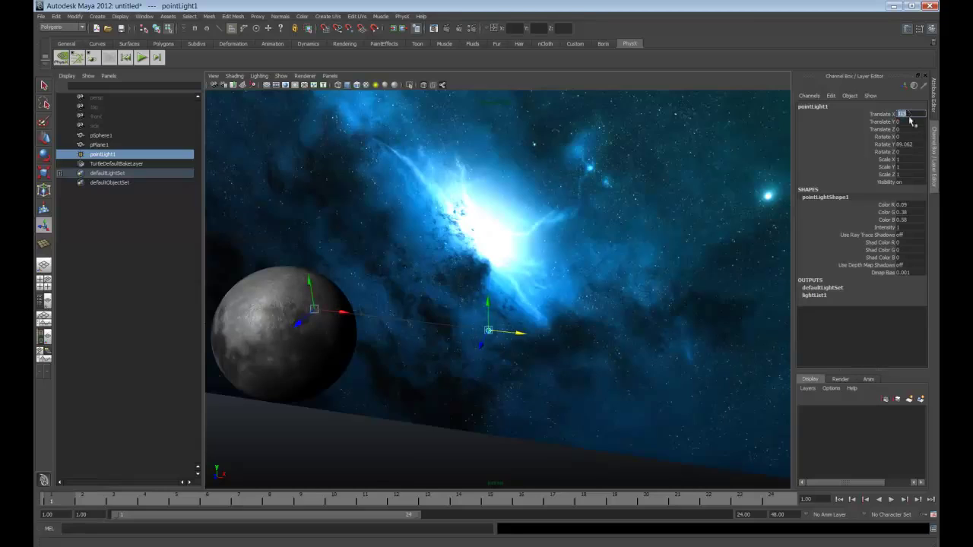
key("Tab")
left_click(912, 130)
type("-132")
key("Return")
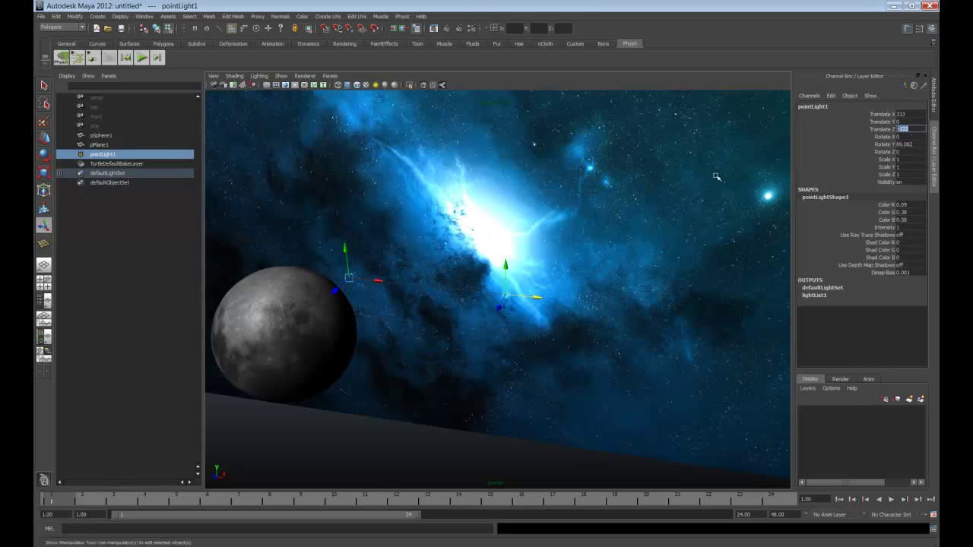
left_click_drag(619, 294, 580, 316, "alt")
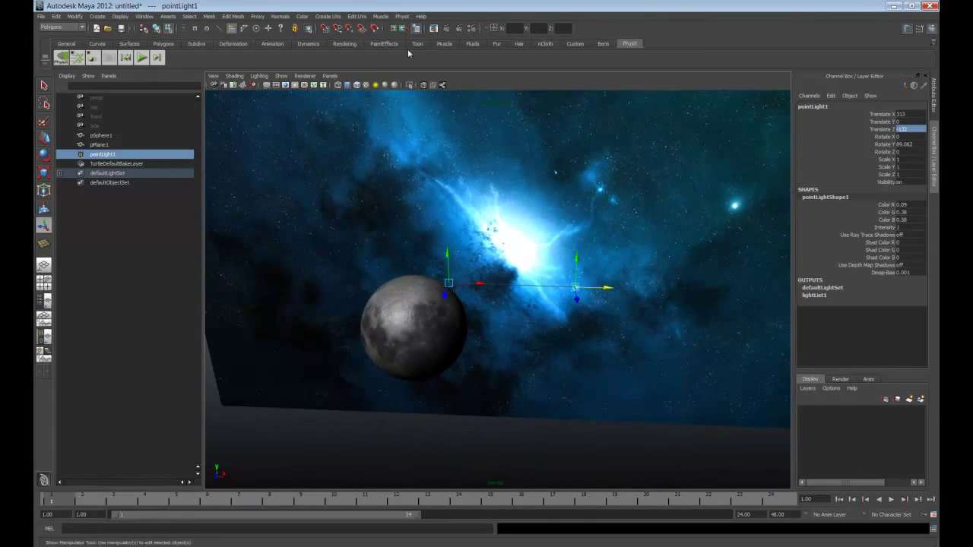
- Add a spot light and scale it uniformly to 150
left_click(97, 16)
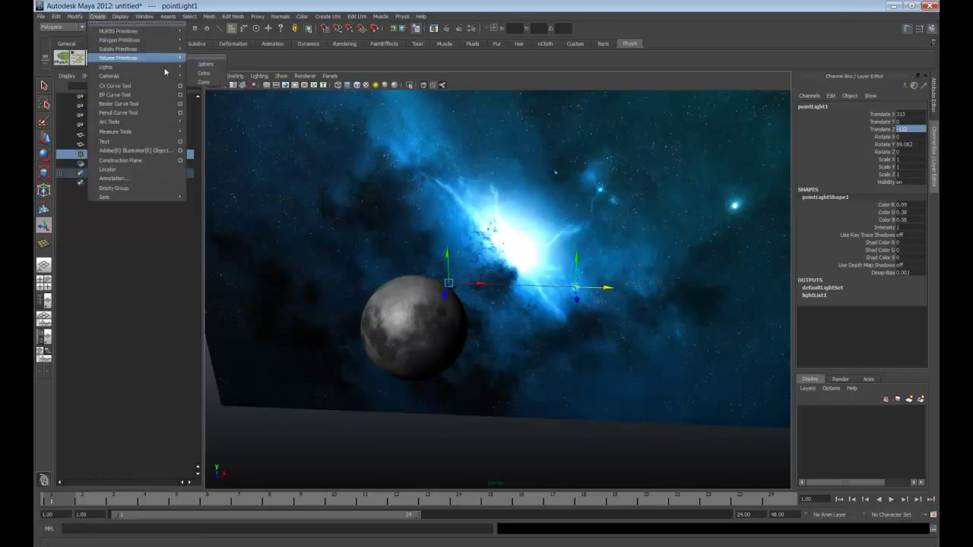
mouse_move(165, 68)
left_click(210, 100)
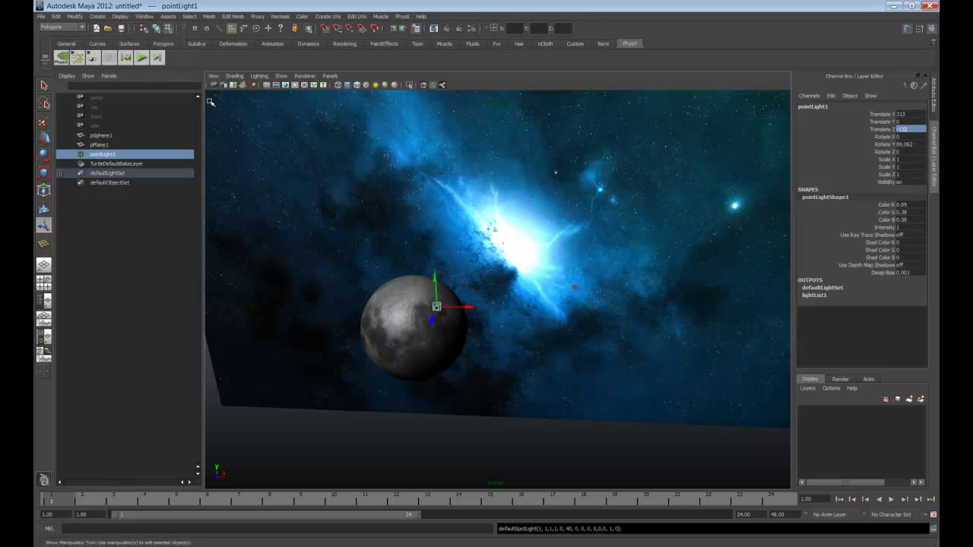
left_click_drag(404, 388, 395, 414)
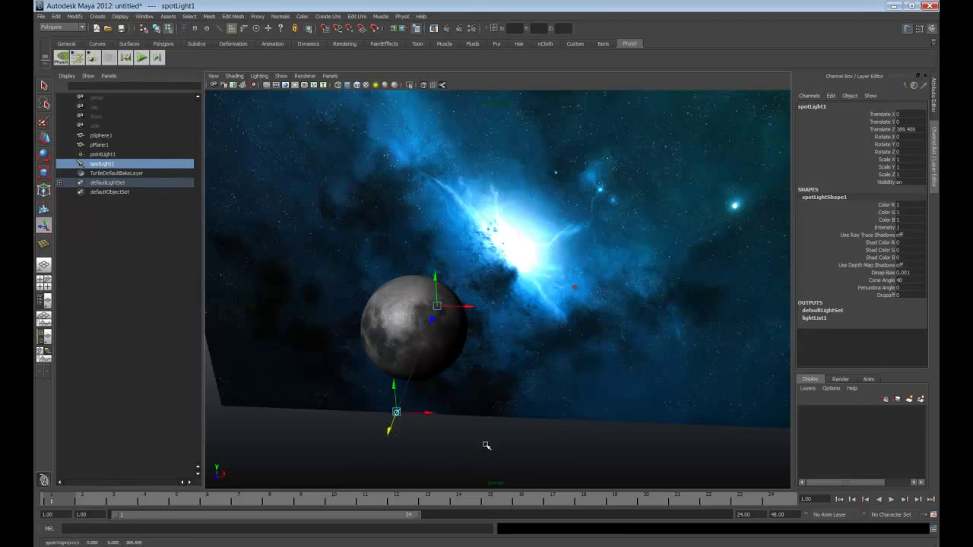
left_click_drag(482, 445, 509, 361, "alt")
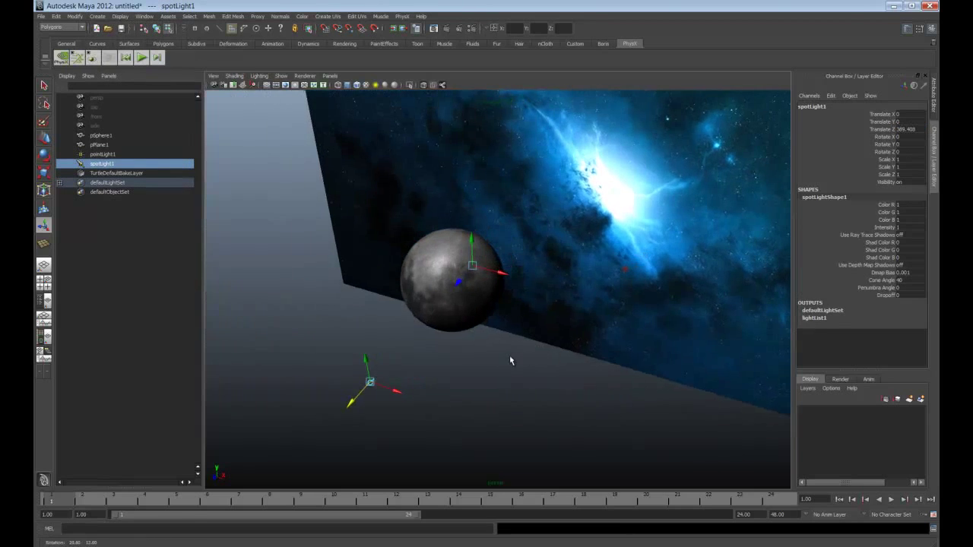
double_click(916, 160)
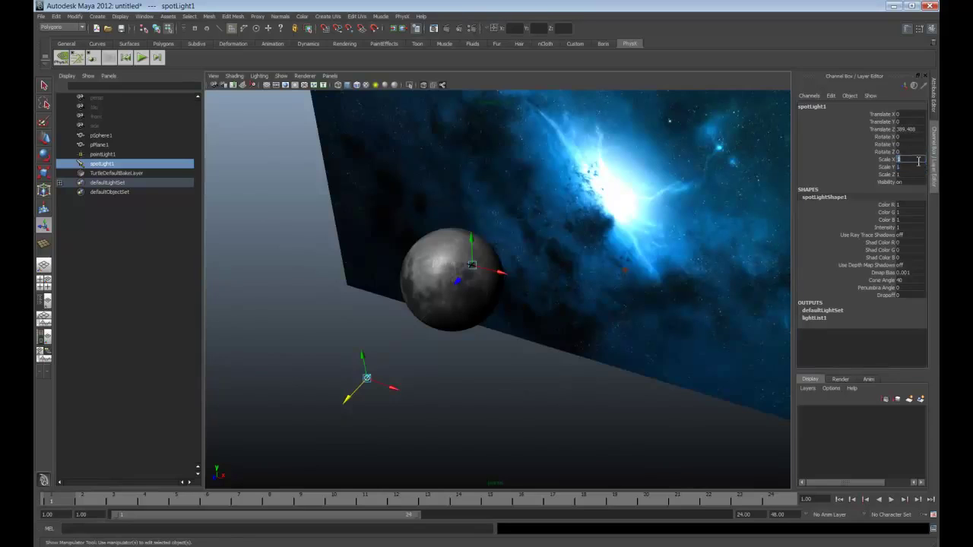
left_click_drag(915, 161, 909, 175)
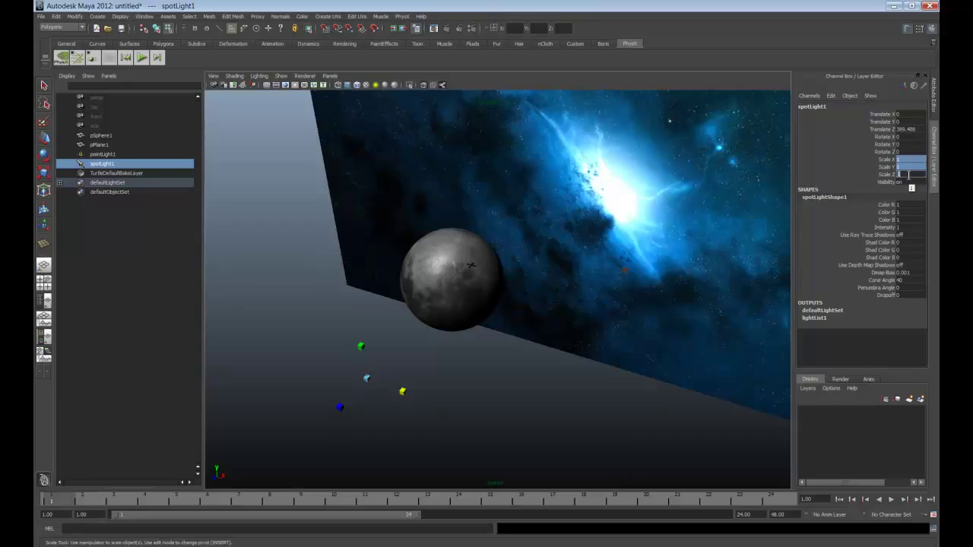
type("150")
key("Return")
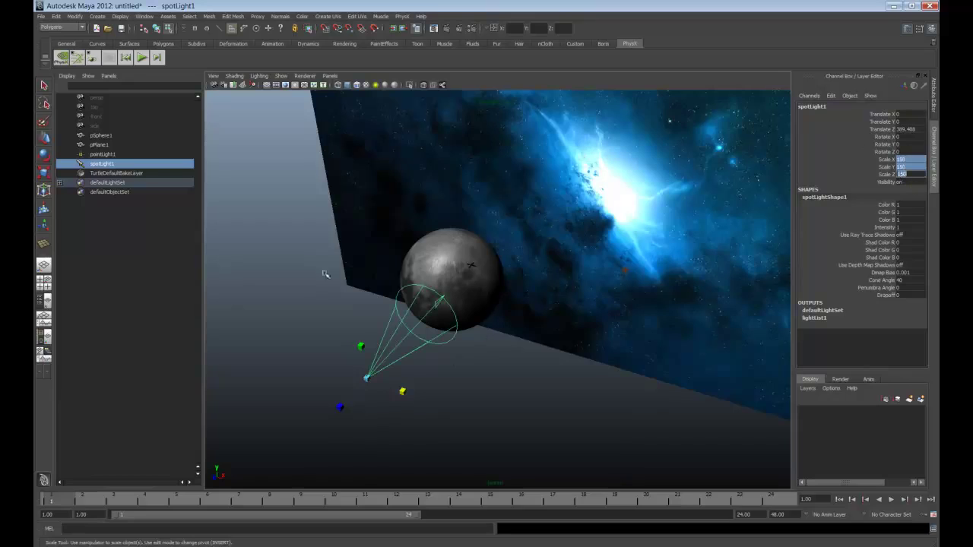
- Slide spotLight1 out along X to the left of the moon
left_click(44, 138)
left_click_drag(400, 390, 278, 343)
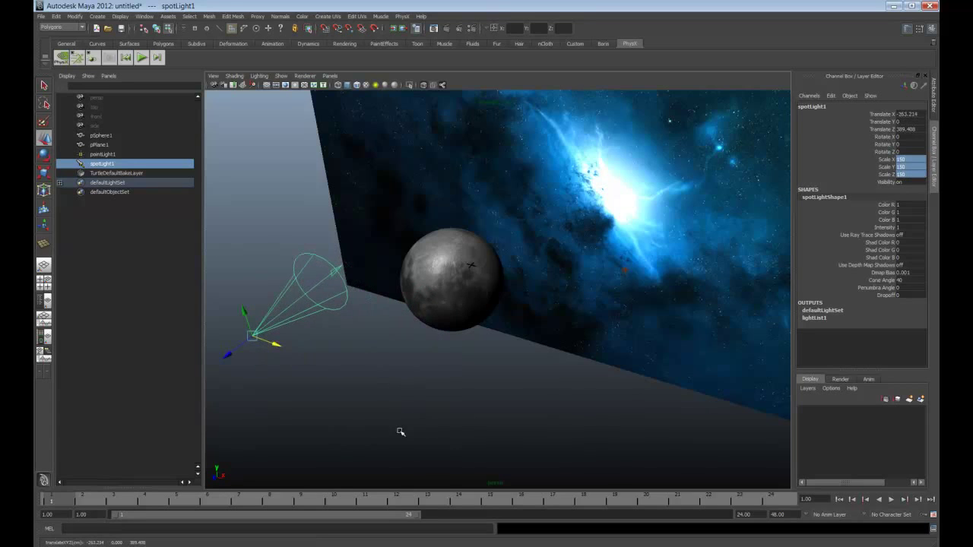
left_click_drag(397, 430, 883, 167, "alt")
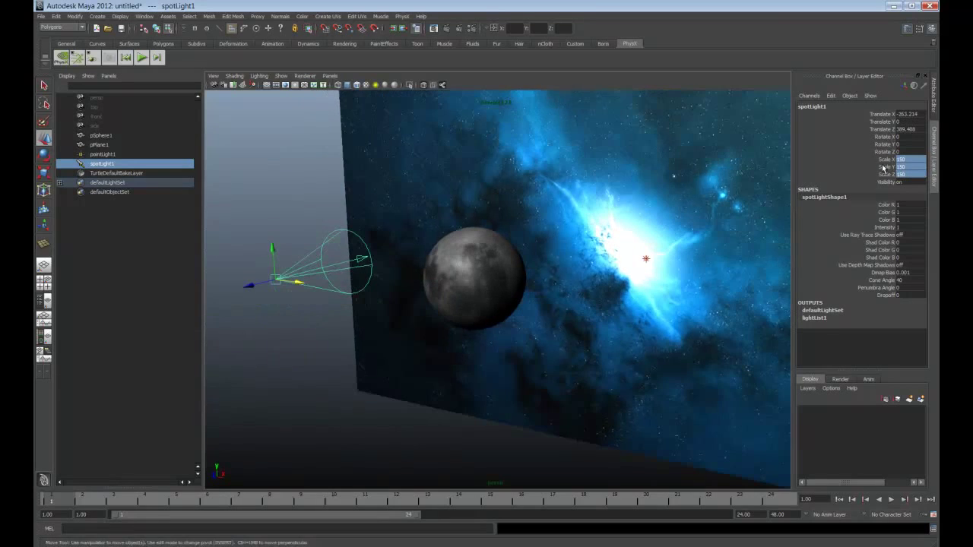
left_click(908, 114)
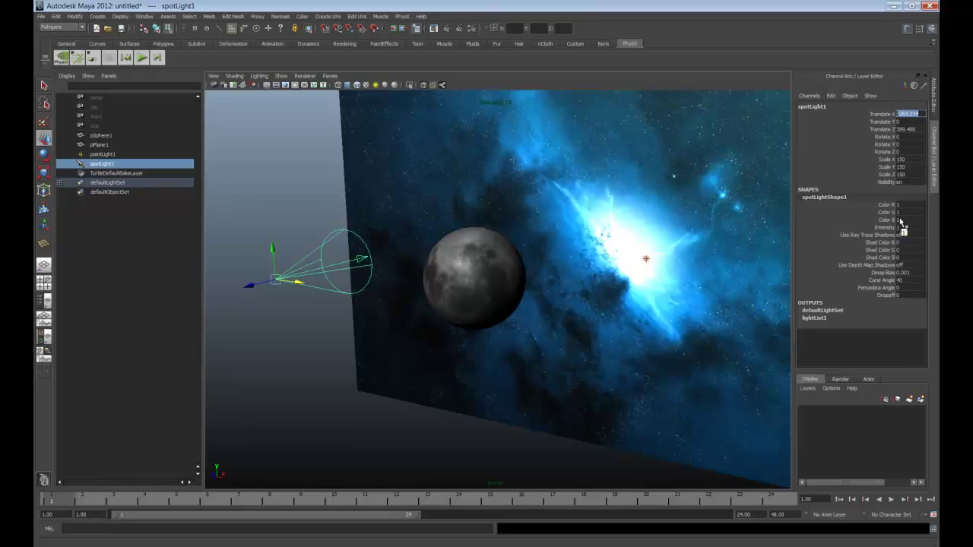
- Set spotLight1's translate to X -1275, Y 785, Z 1086
type("-4275")
key("Return")
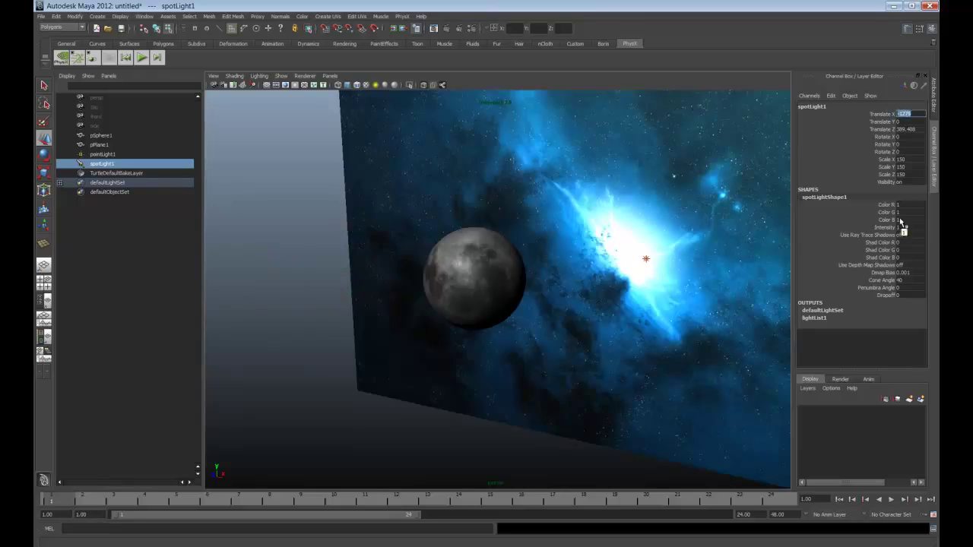
left_click(902, 121)
left_click(903, 131)
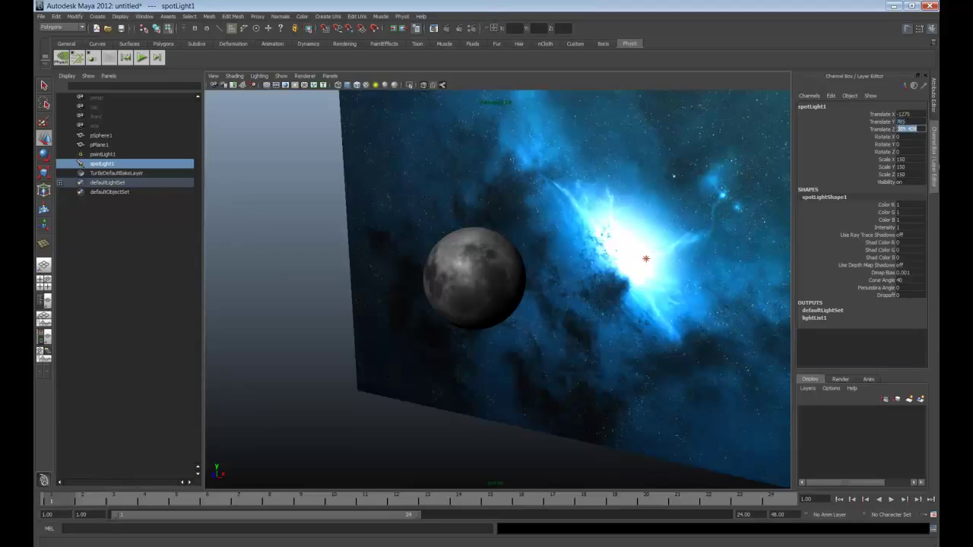
type("1088")
key("Return")
- Rotate spotLight1 to X -13 and Y -43, then show its light attributes
left_click(906, 138)
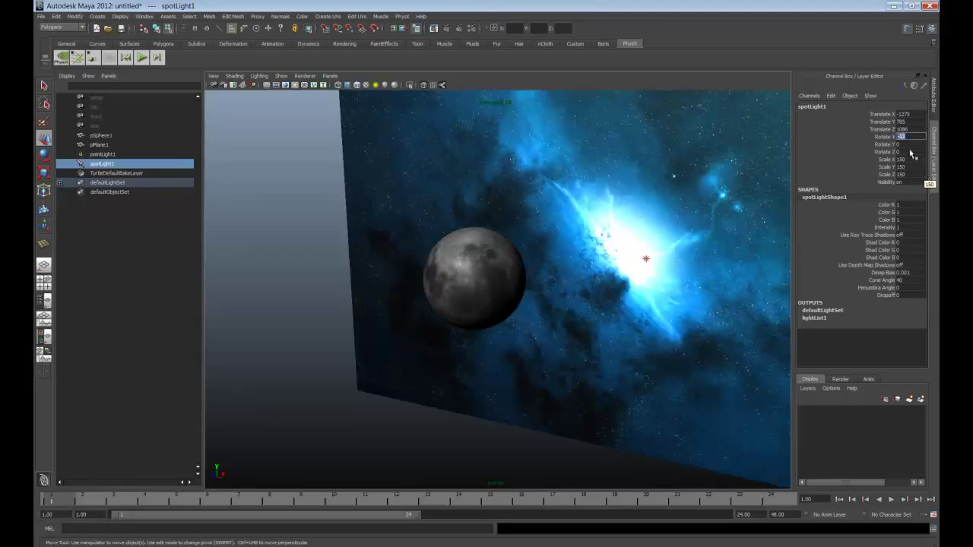
key("Tab")
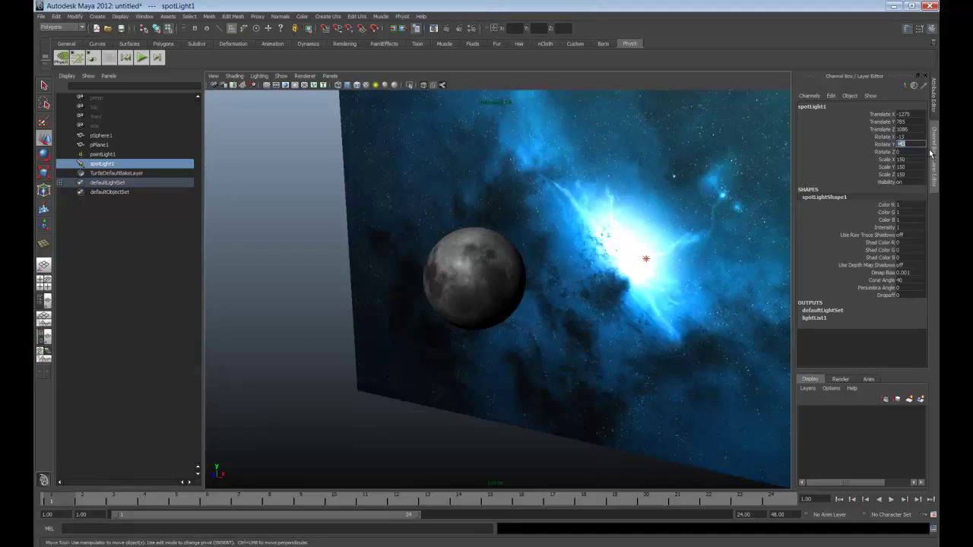
left_click(909, 153)
left_click(934, 98)
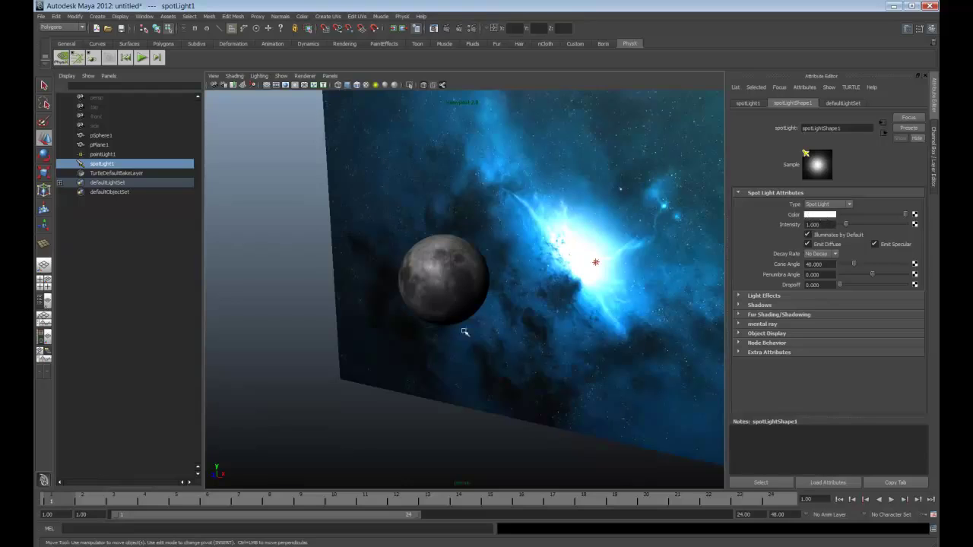
- Enable Use Depth Map Shadows in spotLight1's Shadows section
left_click_drag(493, 342, 515, 346, "alt")
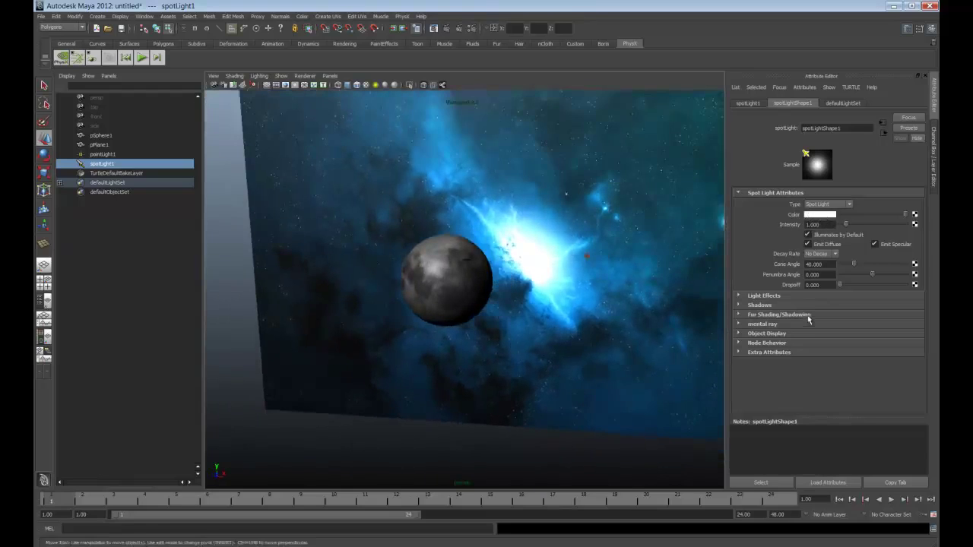
left_click(740, 306)
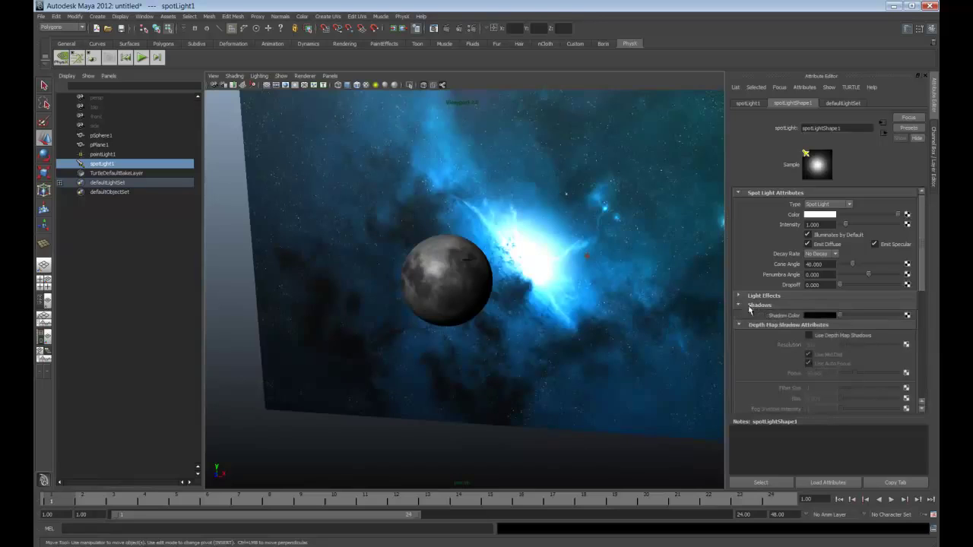
left_click(809, 337)
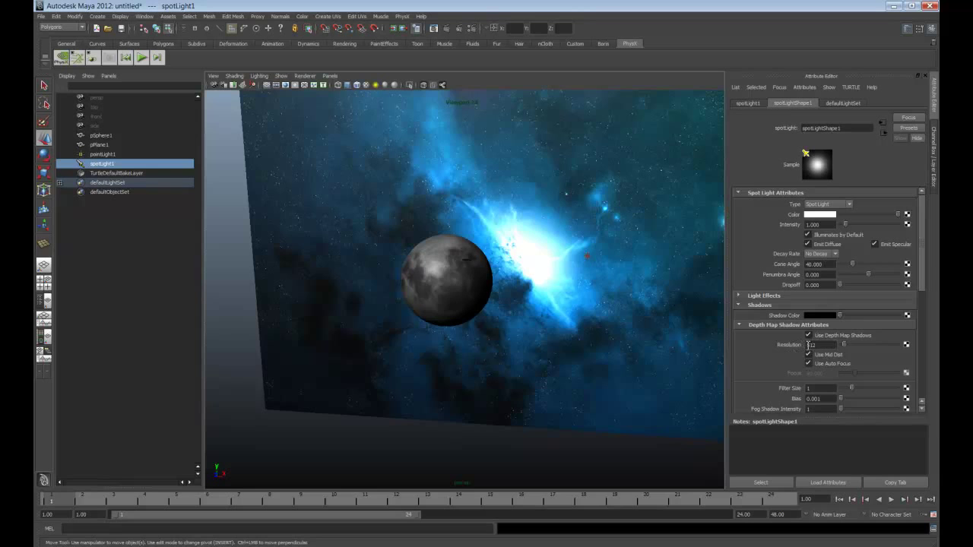
left_click_drag(599, 299, 538, 317, "alt")
left_click_drag(559, 169, 537, 220, "alt")
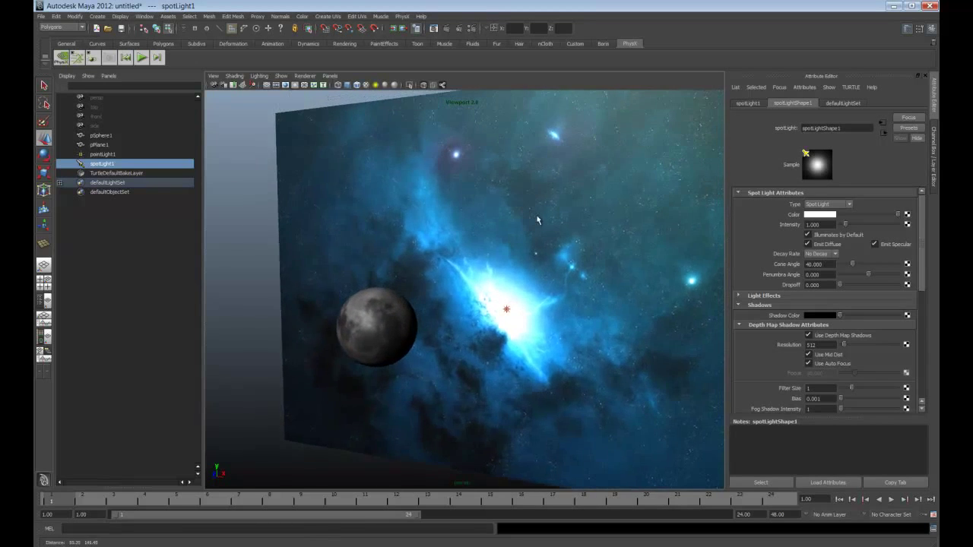
left_click(447, 29)
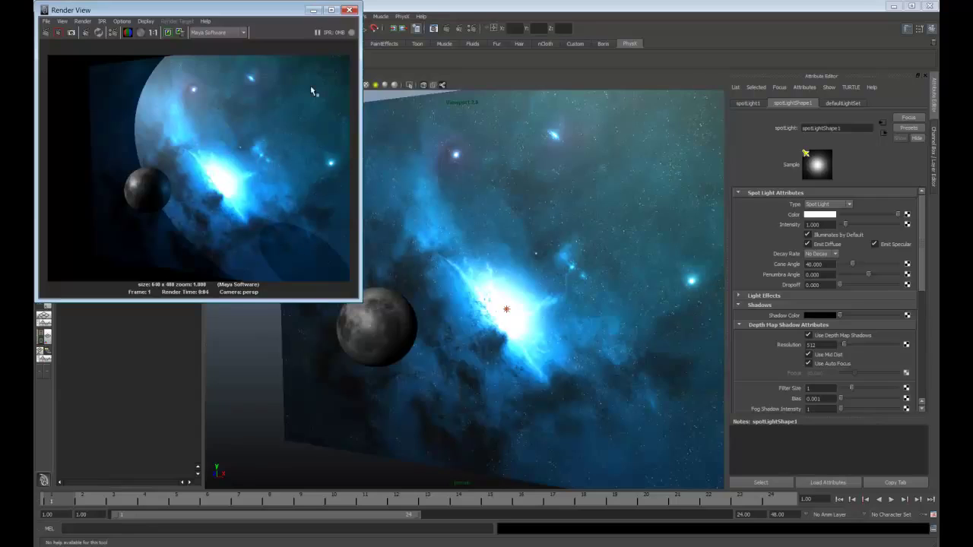
left_click(349, 11)
left_click_drag(414, 301, 426, 308, "alt")
- Switch Maya's menu set to Rendering
left_click_drag(536, 337, 448, 290, "alt")
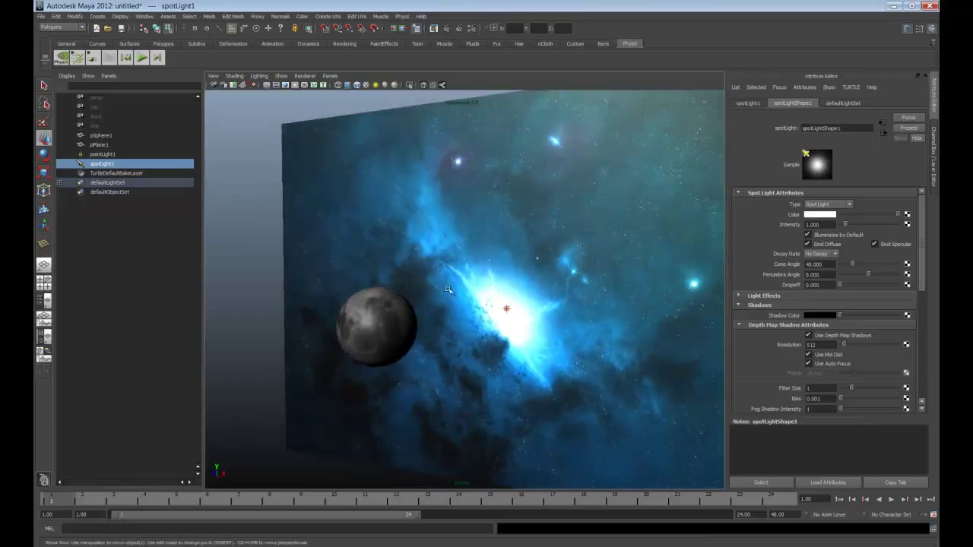
left_click(83, 29)
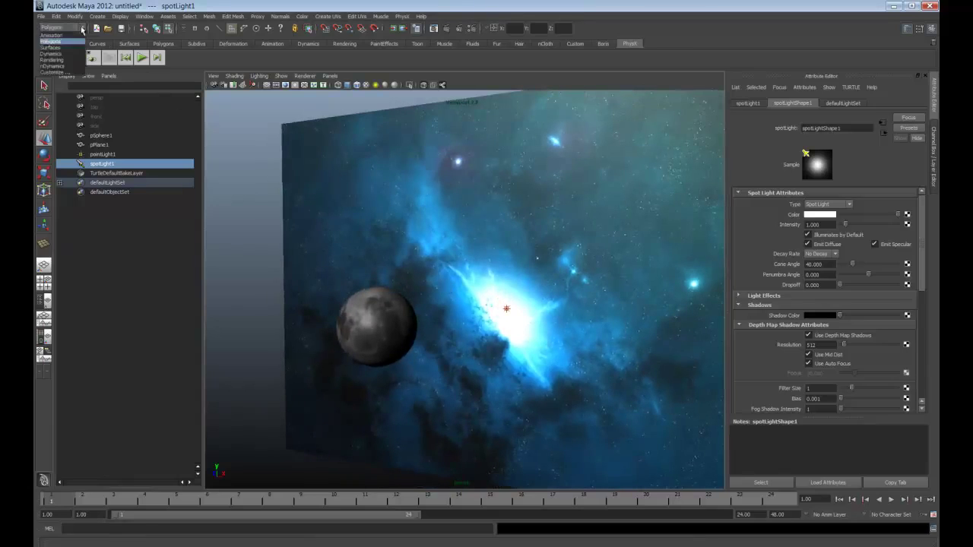
left_click(67, 61)
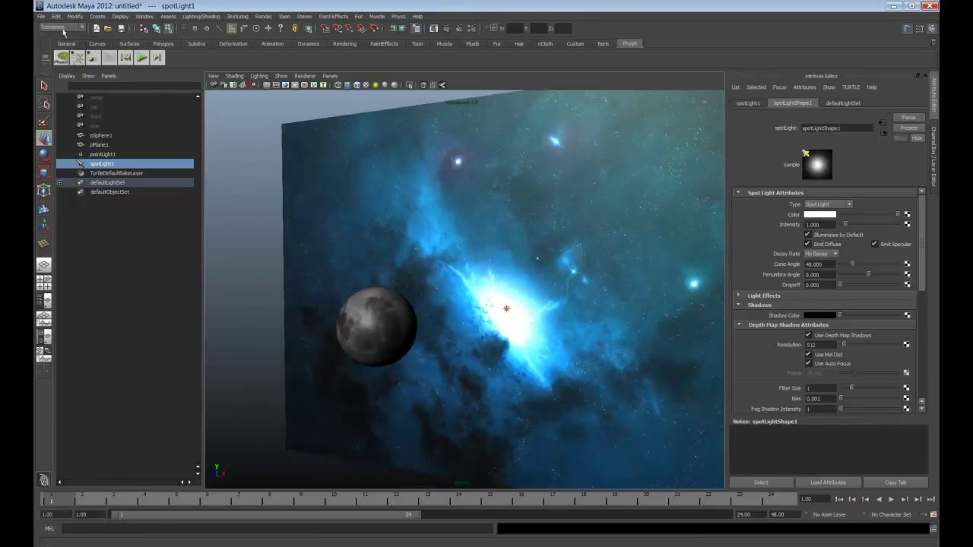
- In the Light-Centric Light Linking Editor, unlink pPlane1 from pointLight1 and spotLight1
left_click(200, 17)
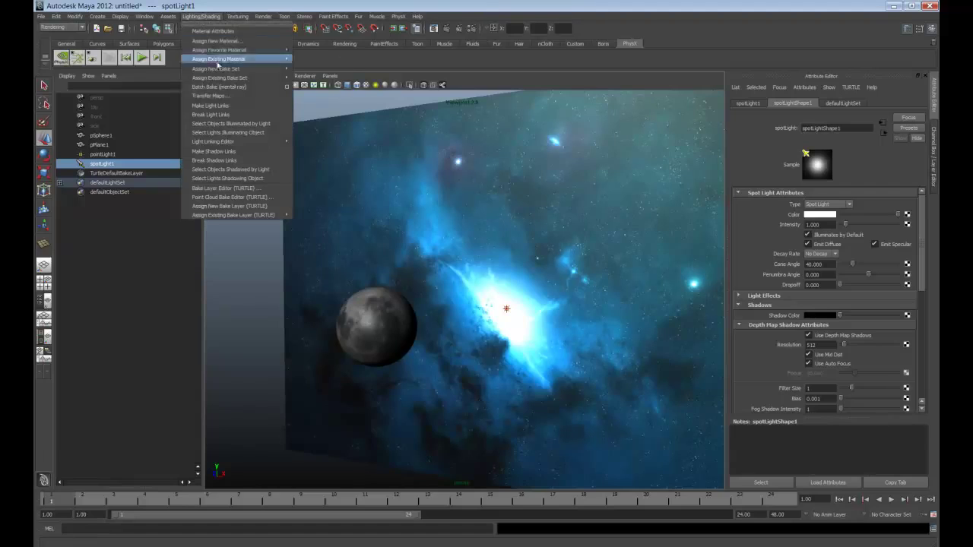
mouse_move(226, 143)
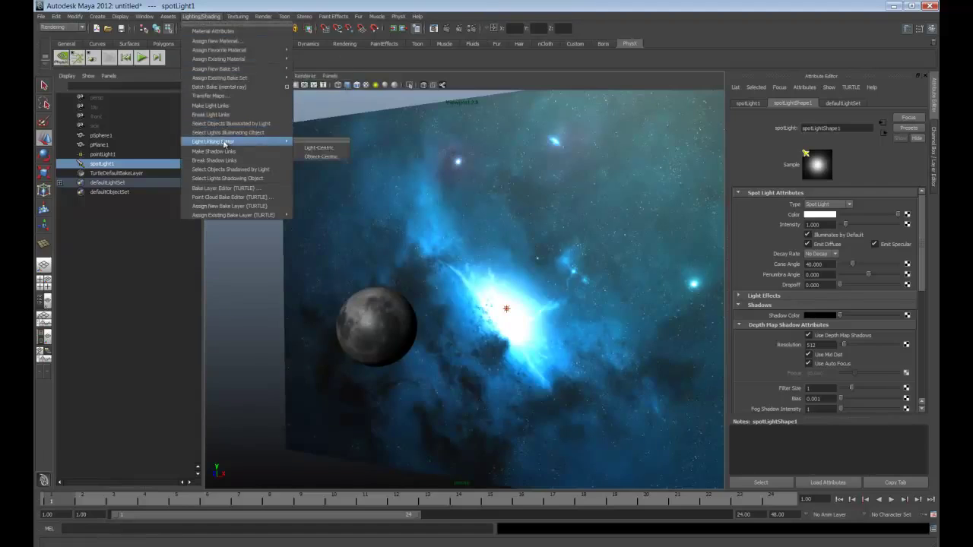
left_click(319, 148)
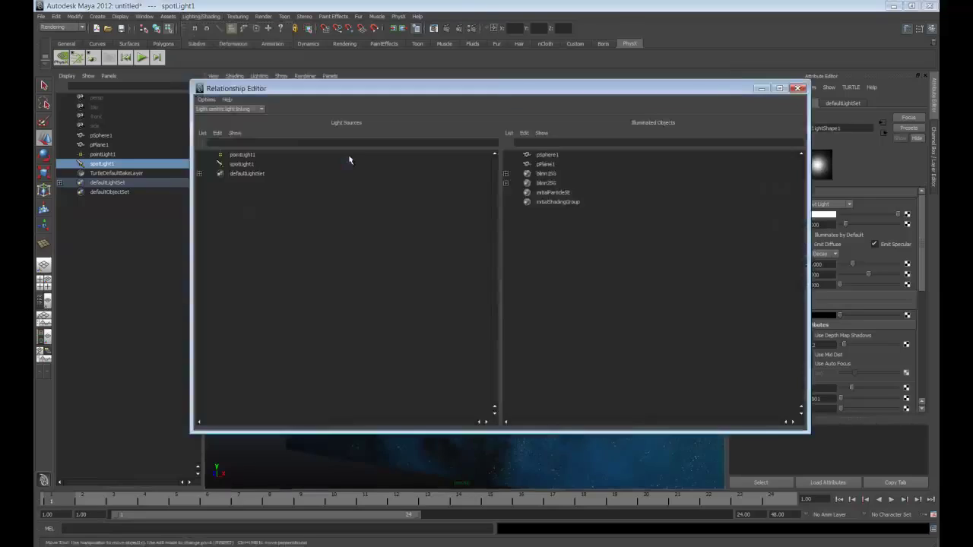
left_click(245, 155)
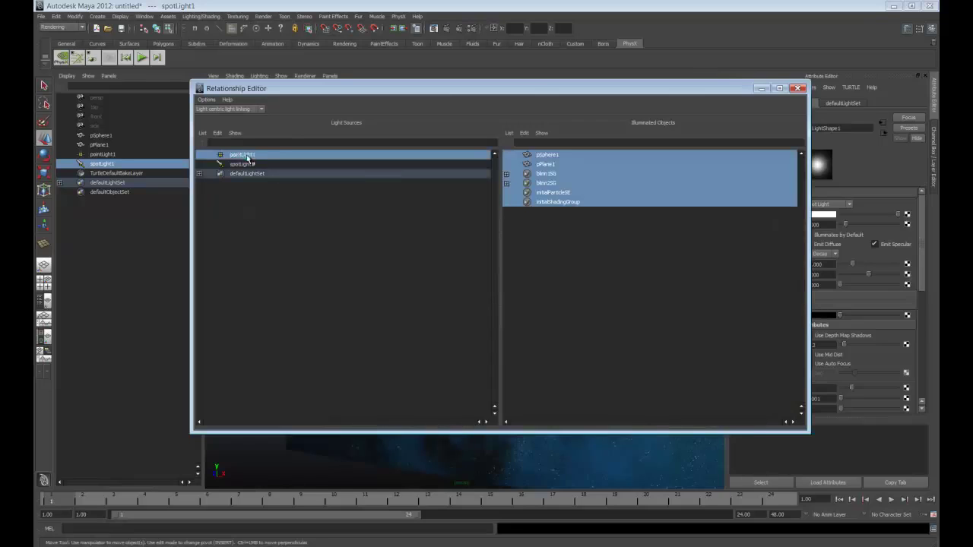
left_click(561, 165)
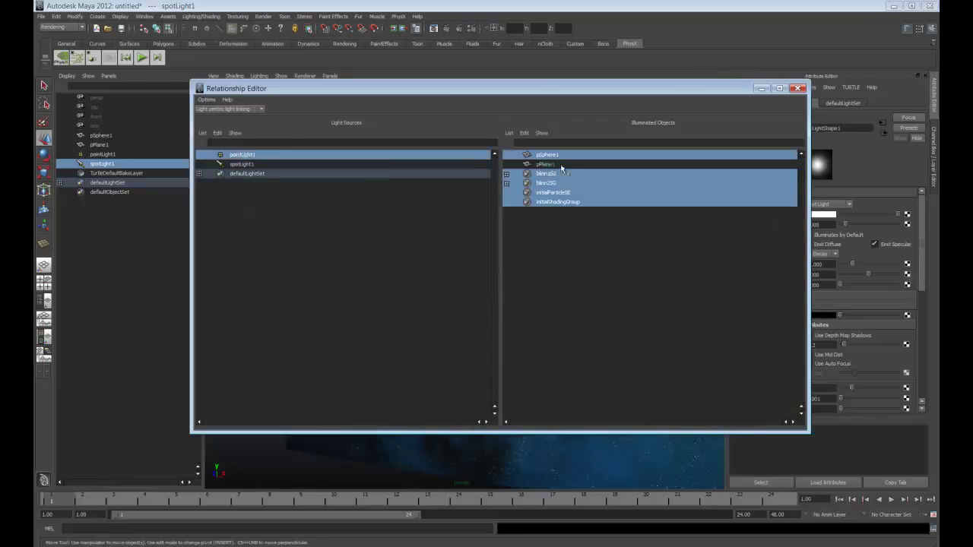
left_click(242, 164)
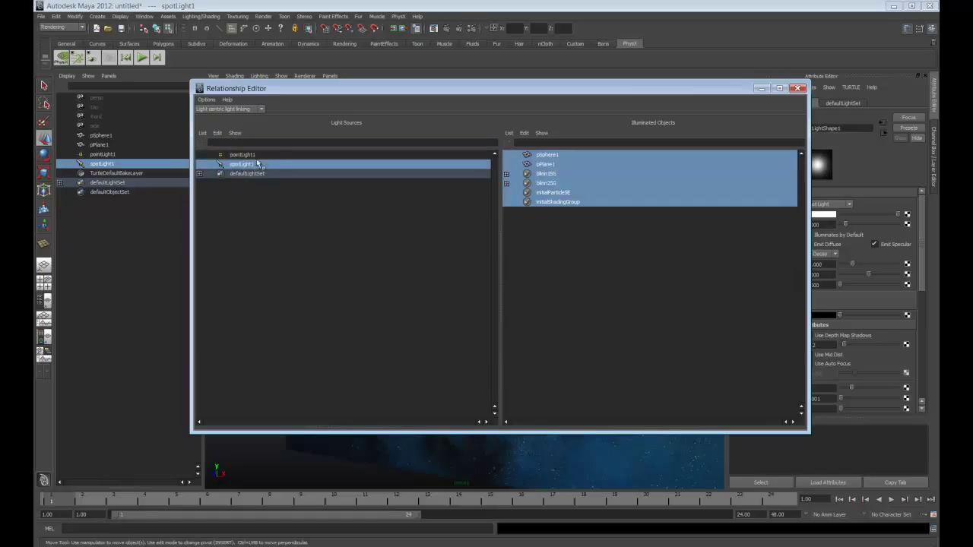
left_click(549, 165)
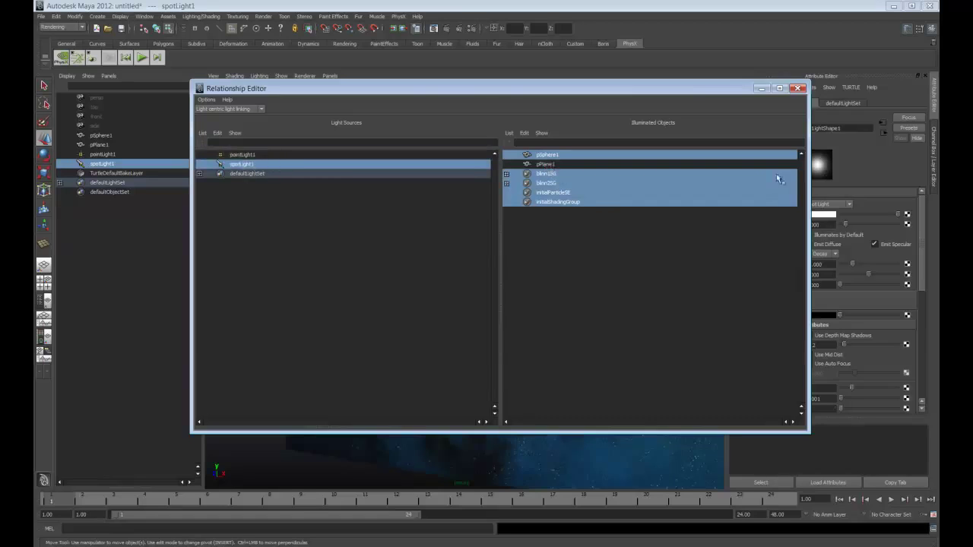
left_click(799, 90)
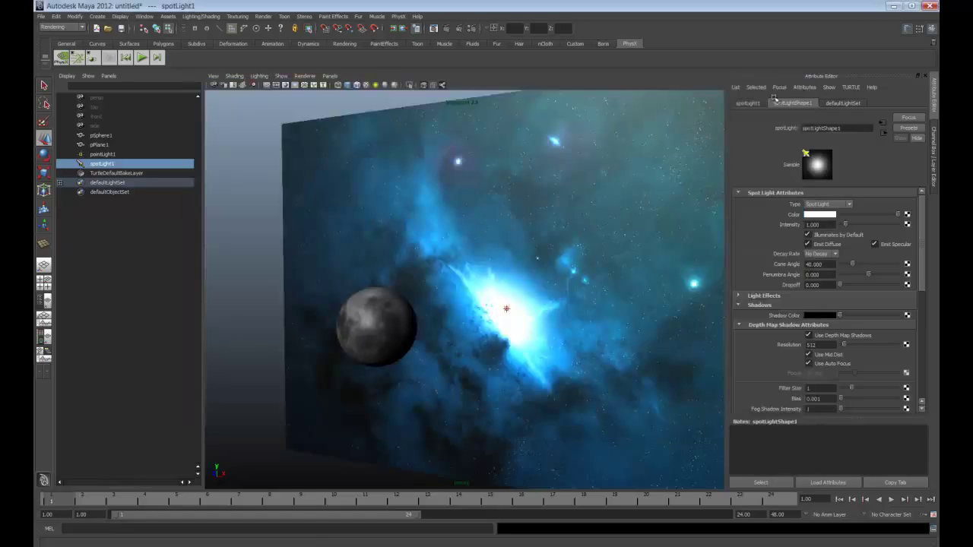
left_click_drag(500, 259, 487, 220, "alt")
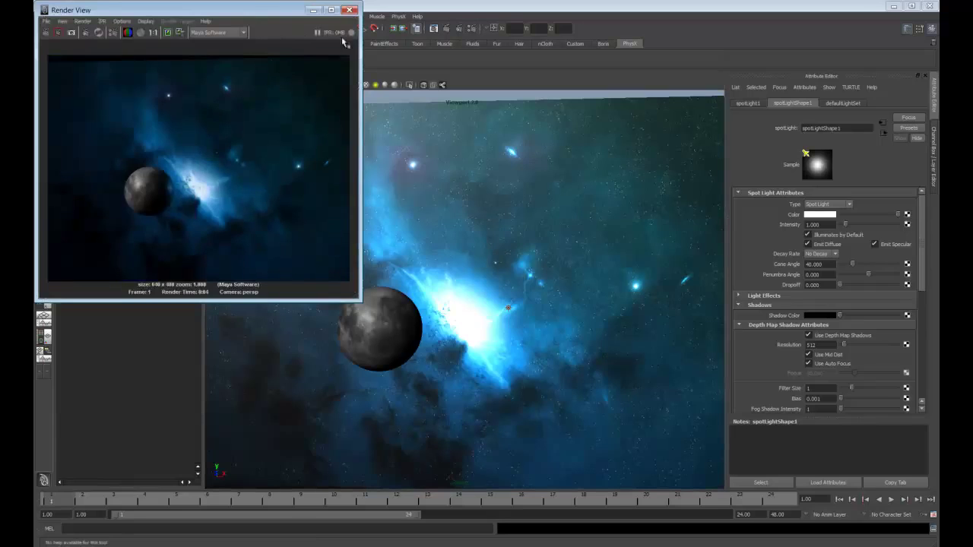
left_click(349, 9)
left_click_drag(494, 292, 571, 289, "alt")
right_click_drag(570, 289, 500, 301, "alt")
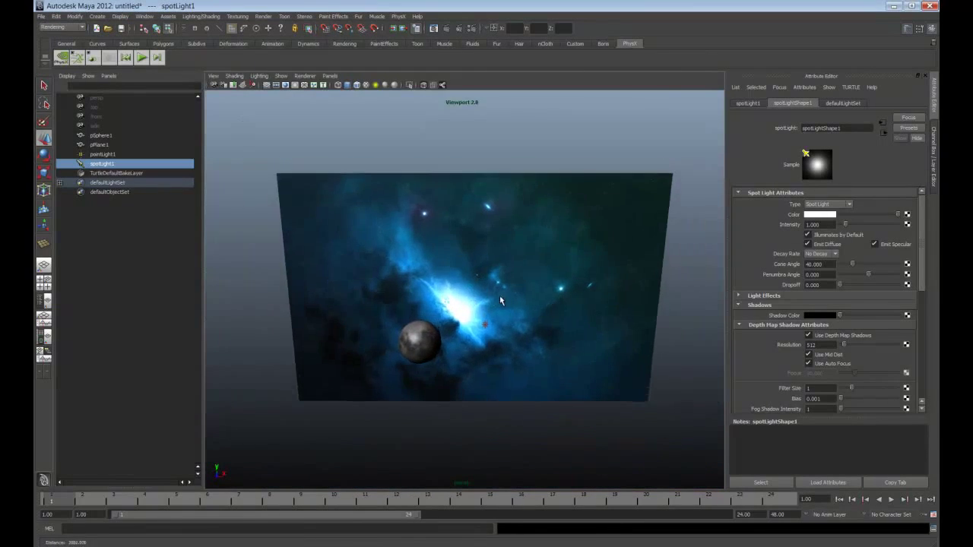
left_click_drag(500, 301, 487, 295, "alt")
- Create a new camera, camera1, from Create > Cameras
left_click(96, 16)
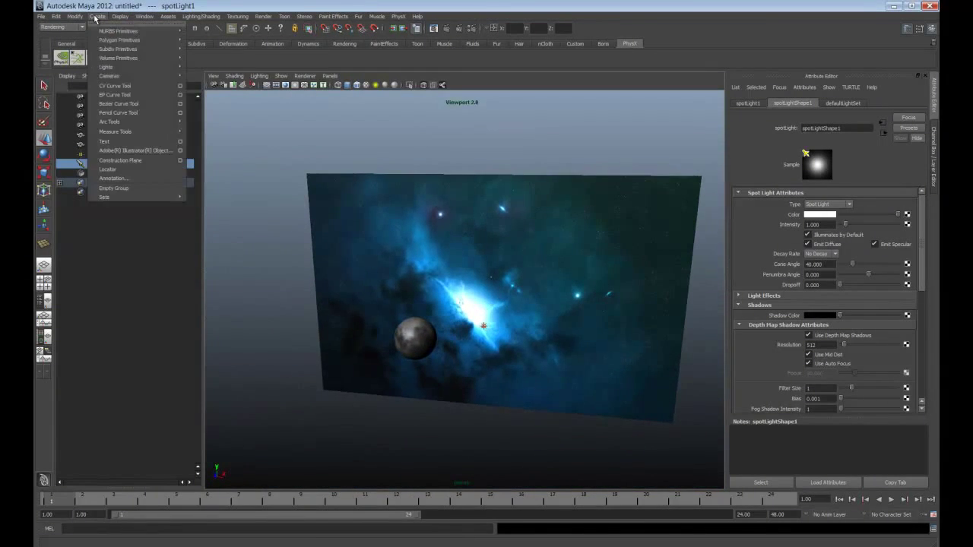
mouse_move(114, 76)
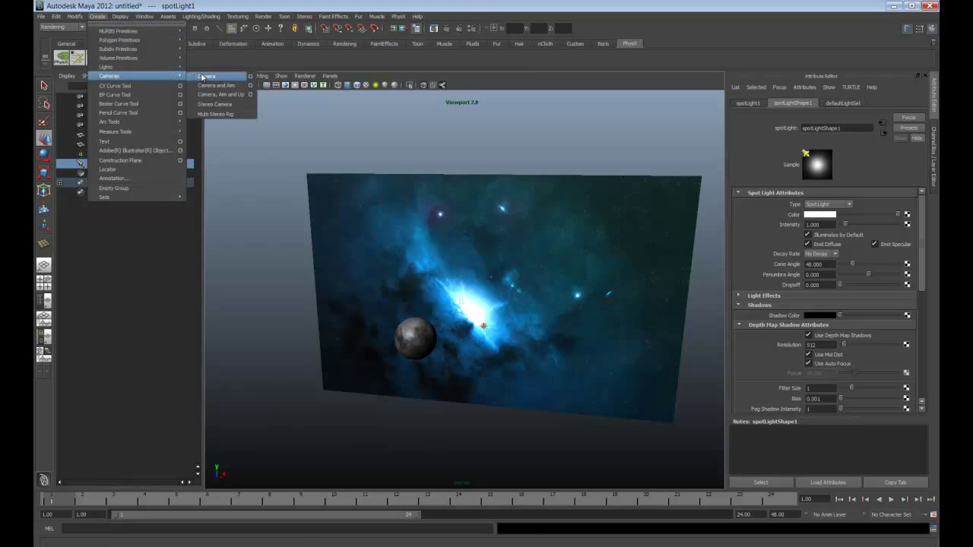
left_click(203, 76)
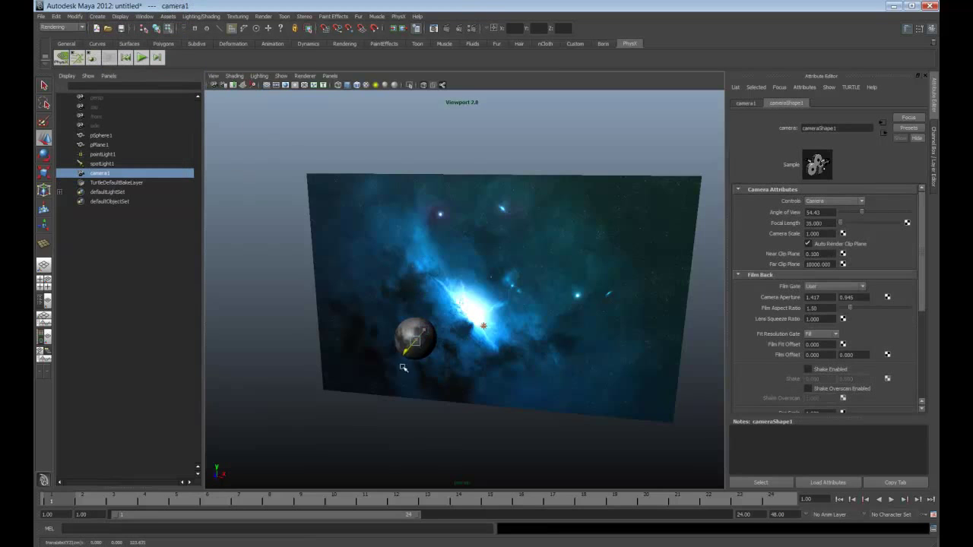
left_click_drag(390, 428, 380, 414, "alt")
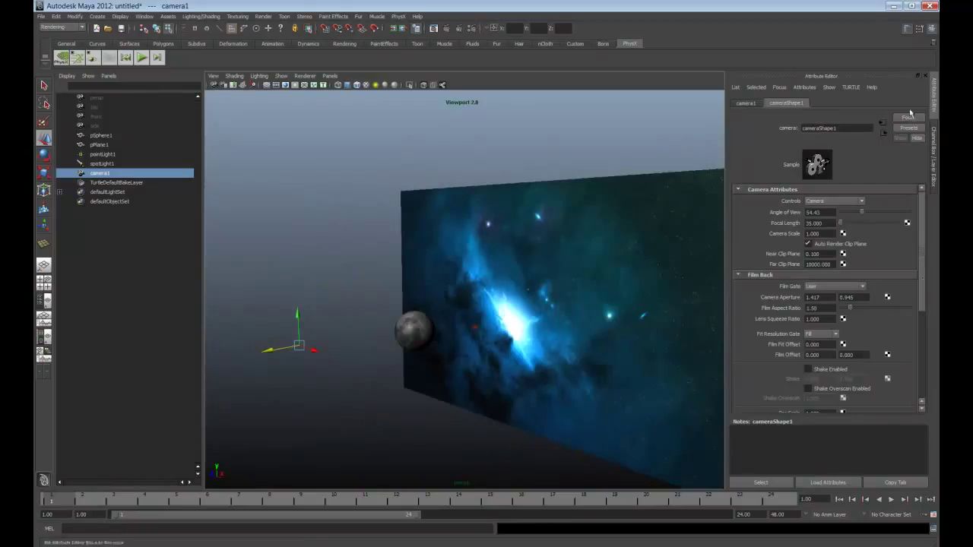
- Scale camera1 uniformly to 150, then reduce Scale X/Y/Z to 75
left_click(935, 160)
left_click_drag(915, 160, 914, 175)
type("150")
key("Return")
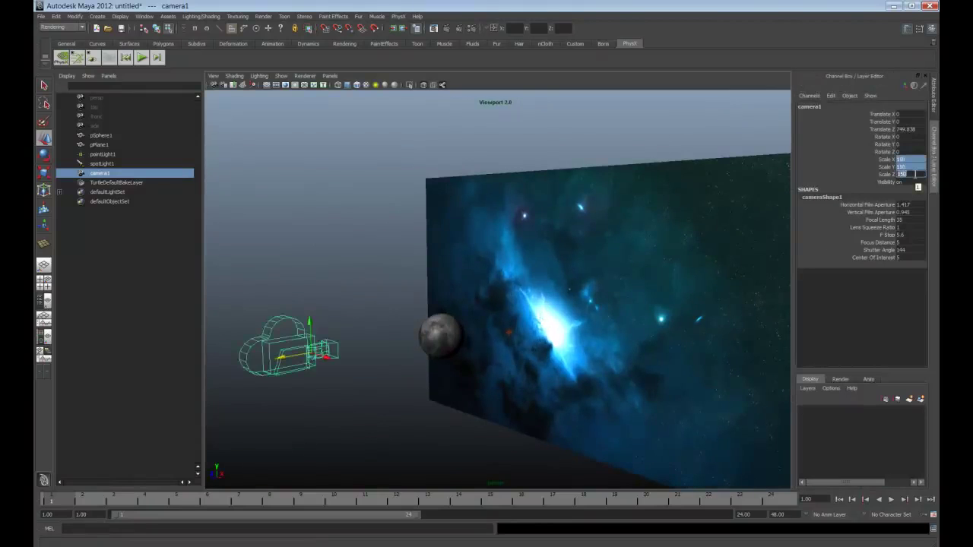
key("r")
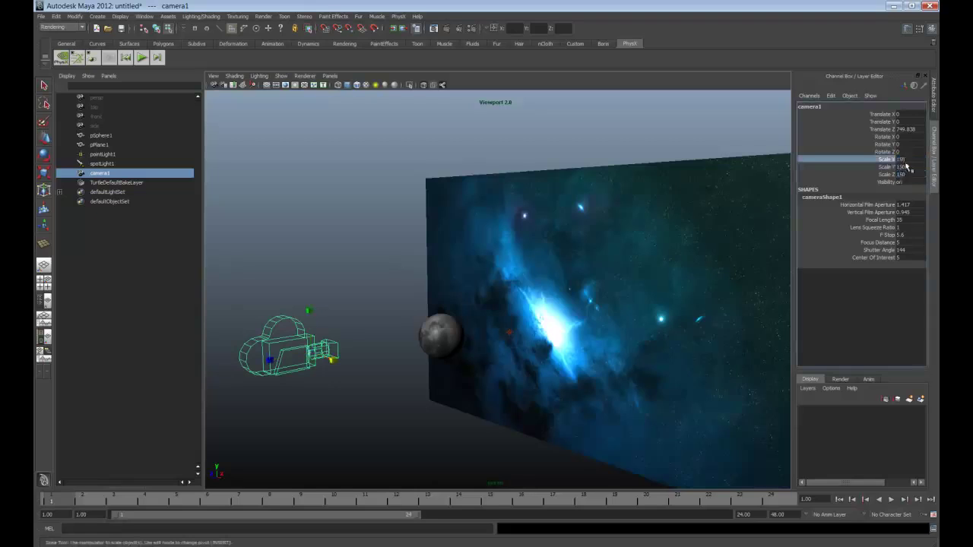
left_click(902, 174)
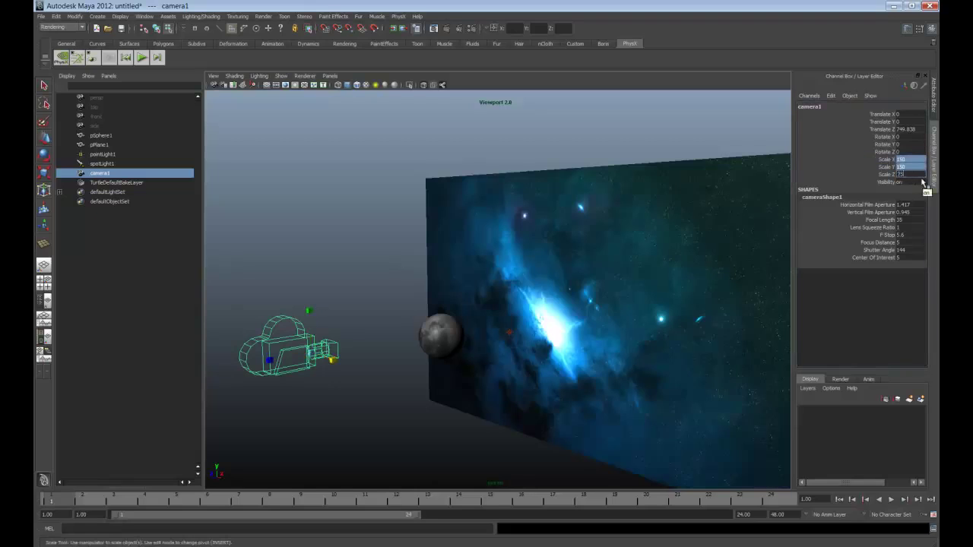
type("75")
key("Return")
left_click_drag(762, 307, 514, 413, "alt")
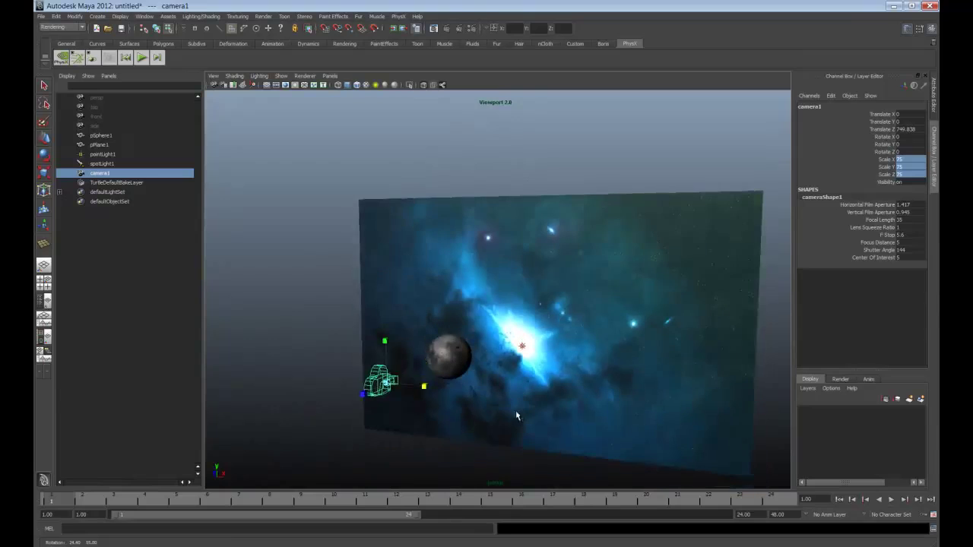
- Move camera1 to Translate X 160, Y 127, Z 1139 in the Channel Box
left_click(933, 97)
left_click(932, 144)
left_click(912, 114)
left_click(912, 115)
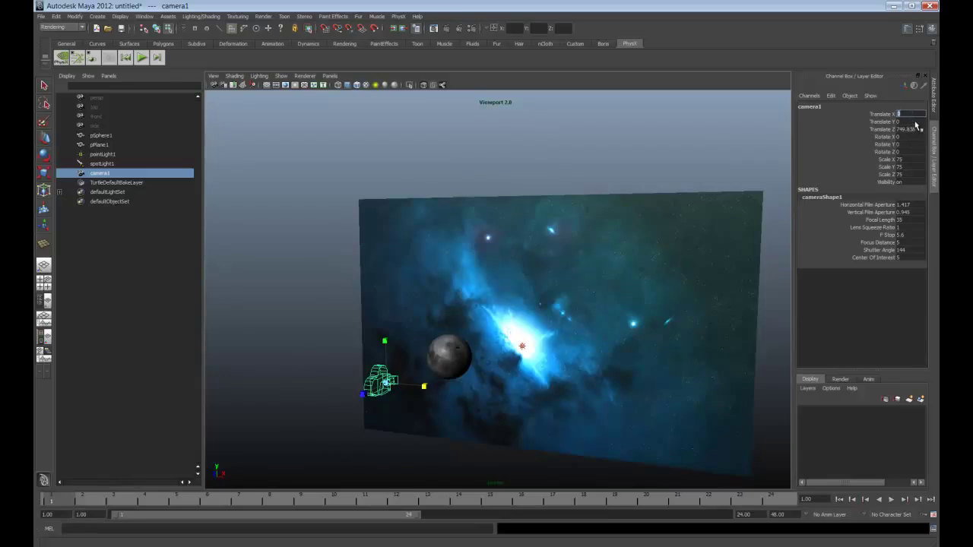
type("160")
key("Return")
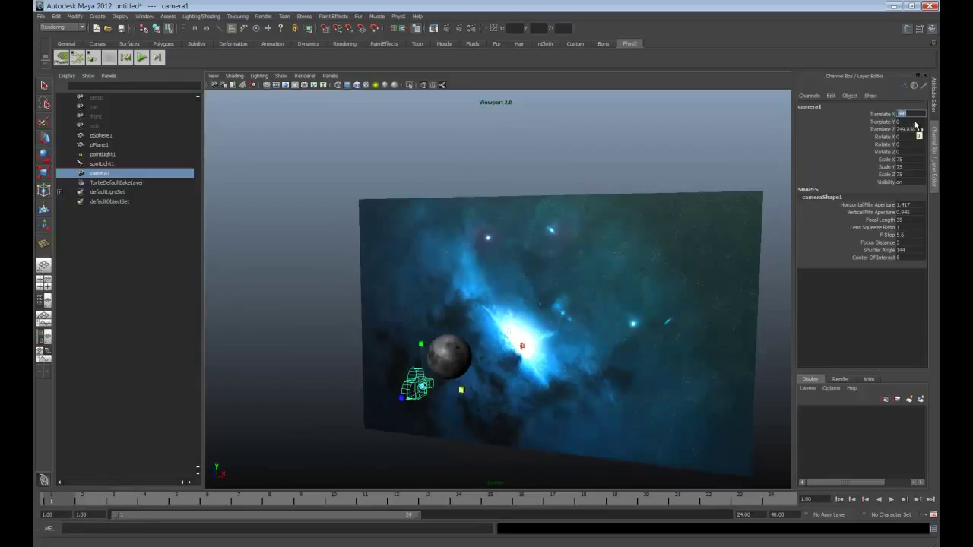
left_click(902, 122)
key("Return")
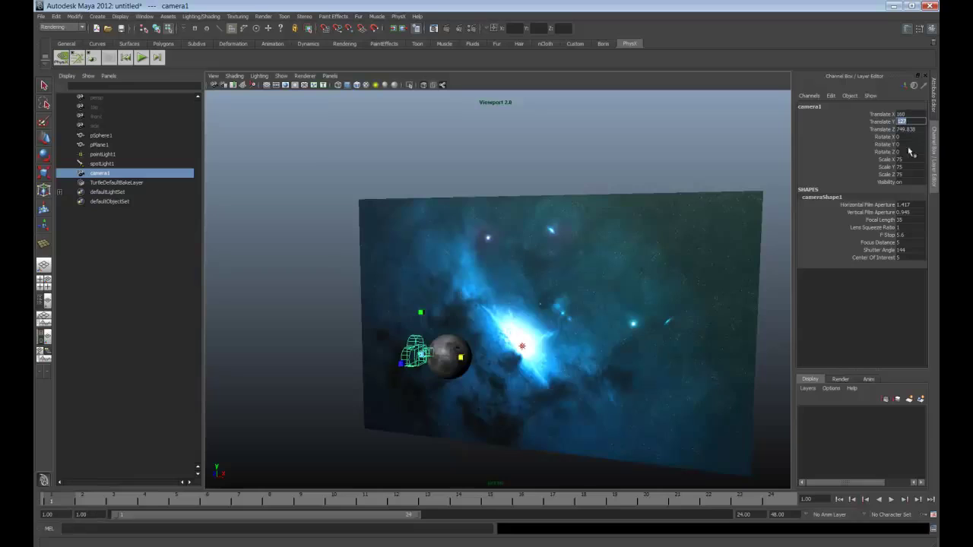
left_click(909, 129)
type("1139")
key("Return")
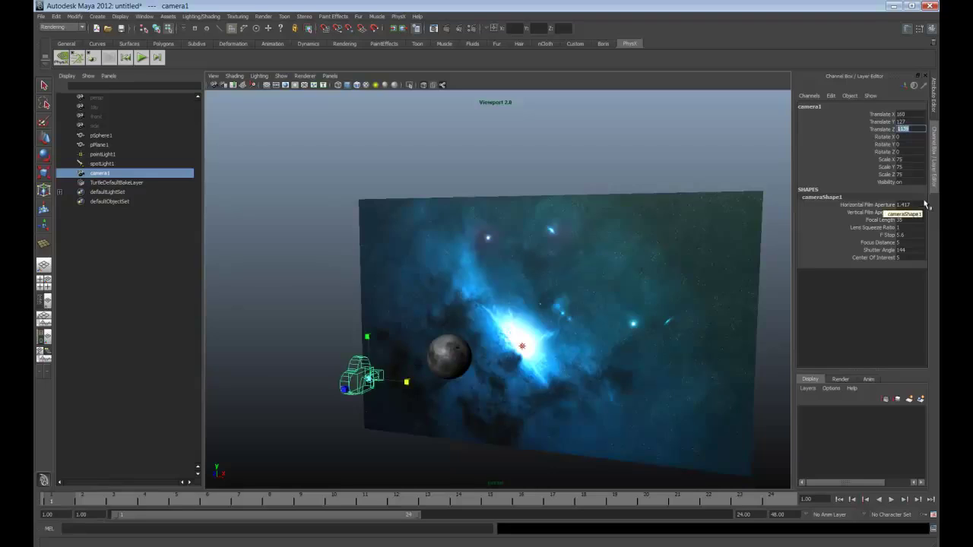
- Aim camera1 with Rotate X -4 and Rotate Y 1.5
left_click(900, 136)
type("-5")
key("Return")
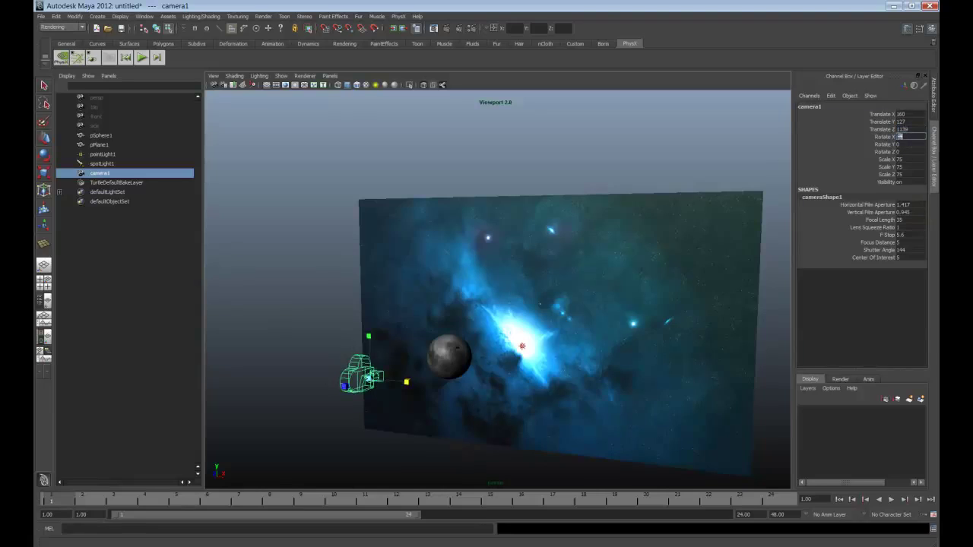
left_click(914, 144)
key("Return")
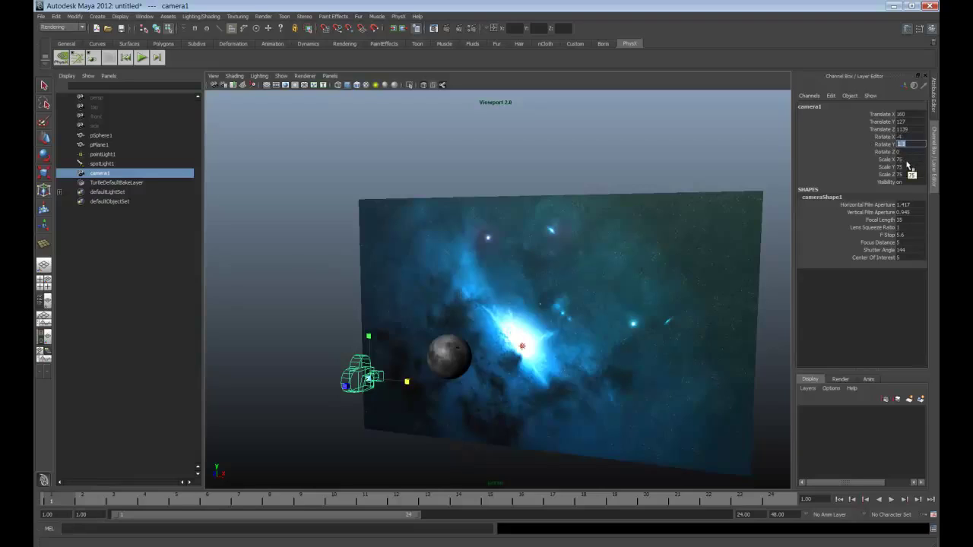
- Look through camera1 in the viewport, framing the moon against the nebula
left_click(331, 76)
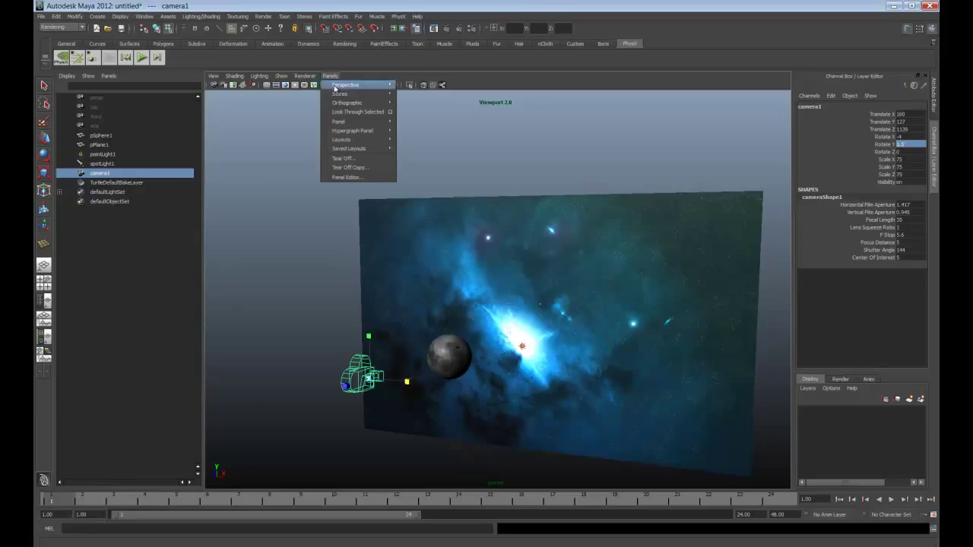
mouse_move(334, 88)
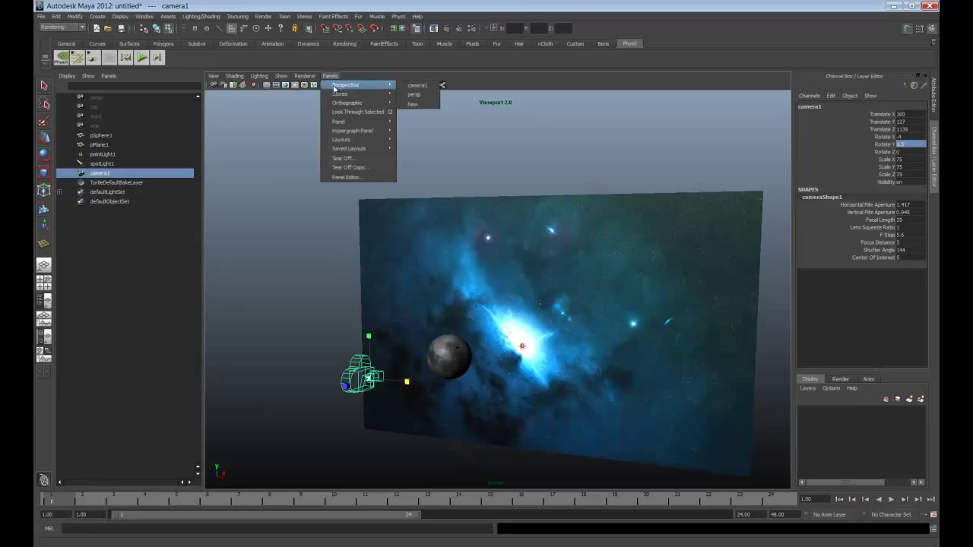
left_click(413, 85)
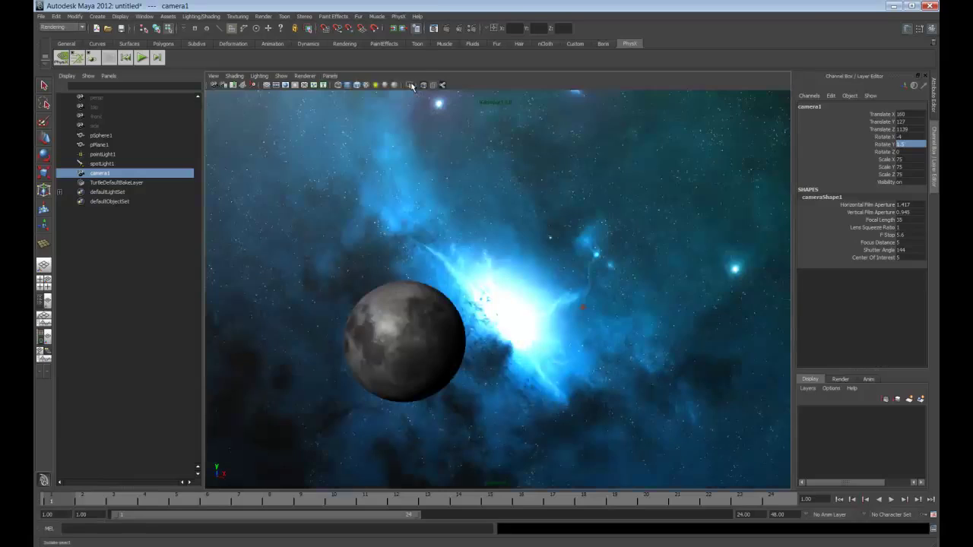
- Set the render resolution to 1920 by 1080 in Render Settings
left_click(472, 29)
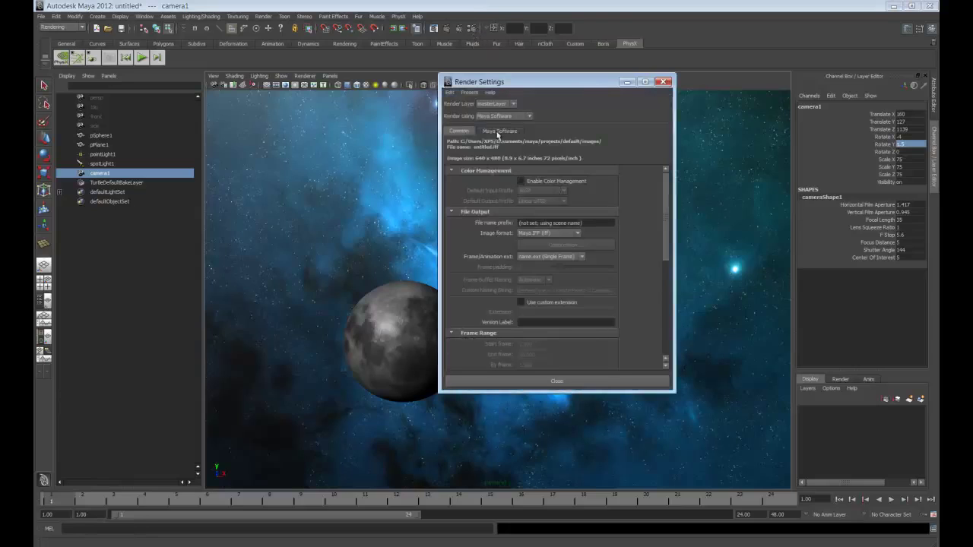
left_click_drag(669, 214, 662, 317)
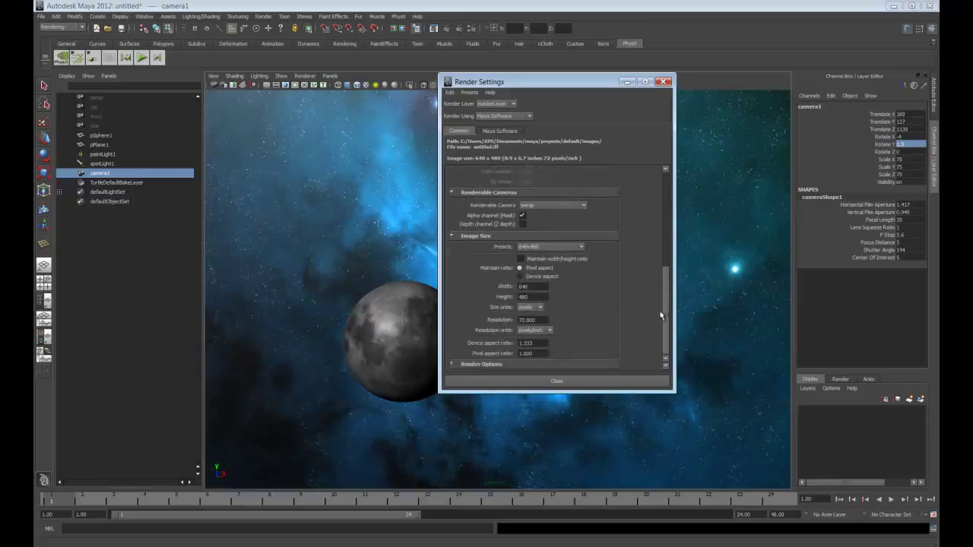
left_click_drag(532, 287, 489, 285)
type("1920")
key("Tab")
type("108")
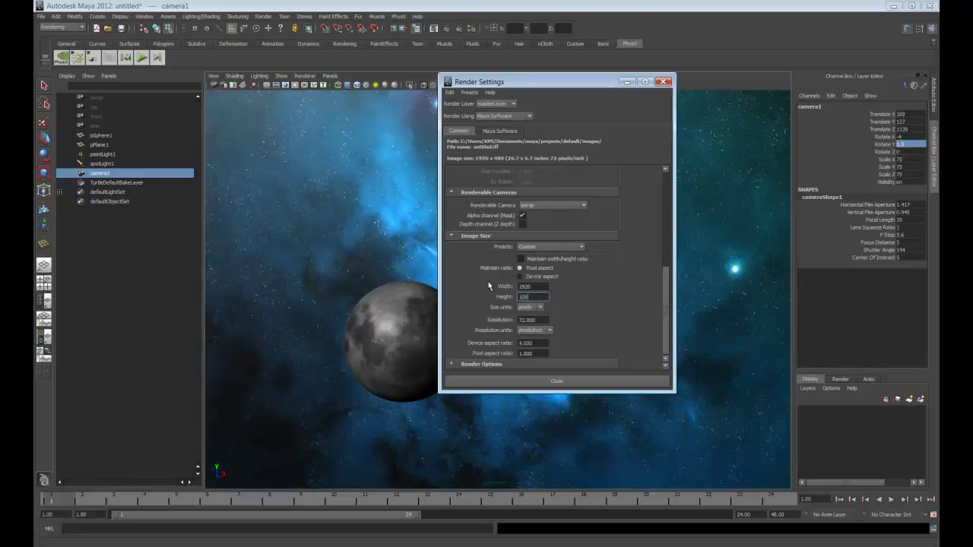
type("0")
- Set Maya Software edge anti-aliasing to Highest quality
left_click(515, 132)
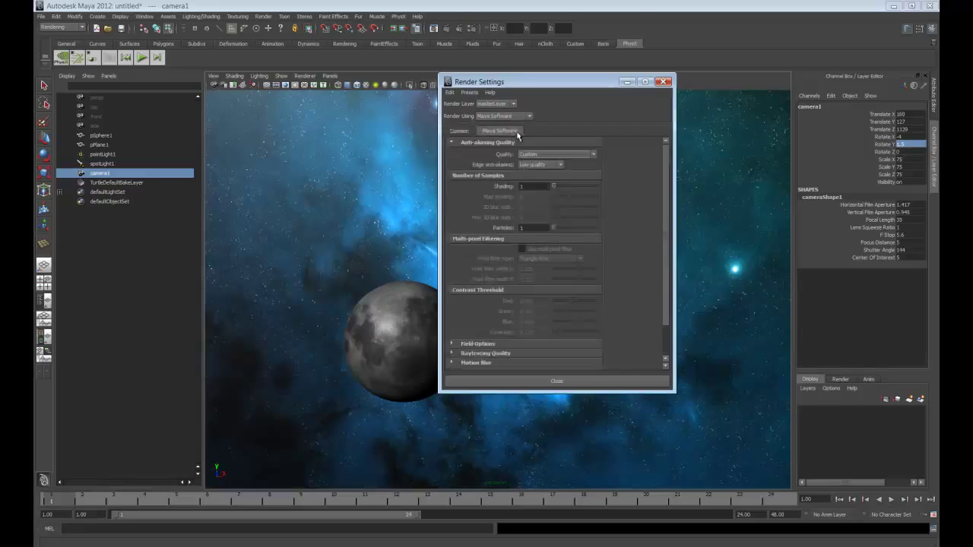
left_click(561, 165)
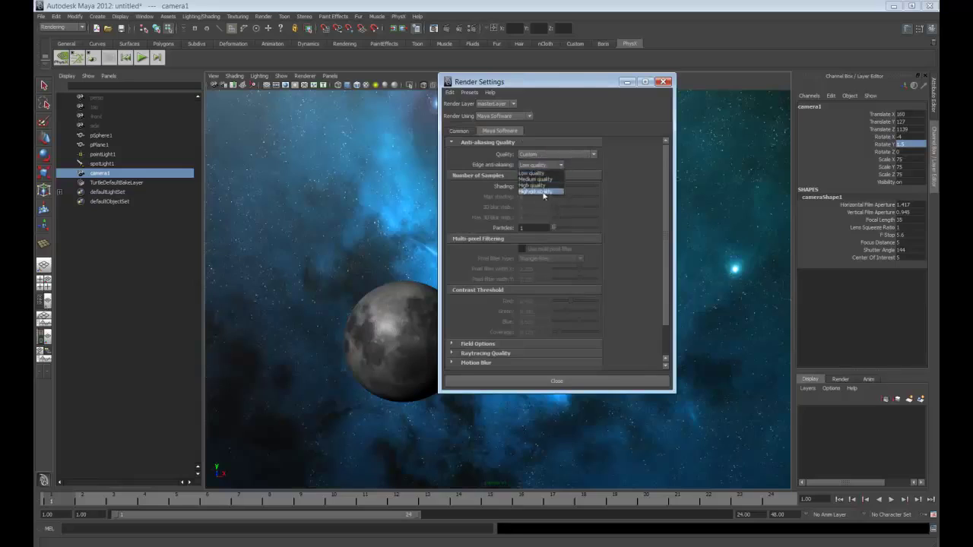
left_click(536, 191)
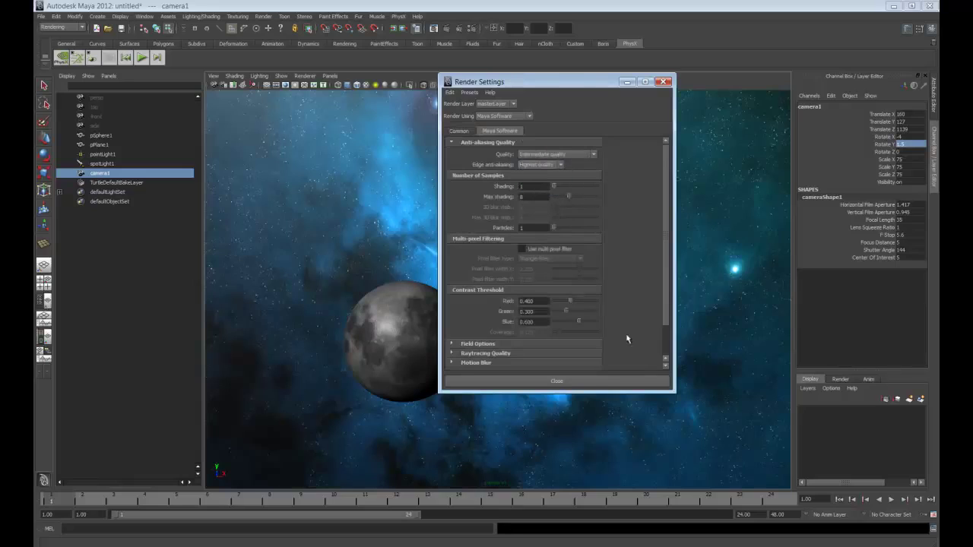
left_click(556, 381)
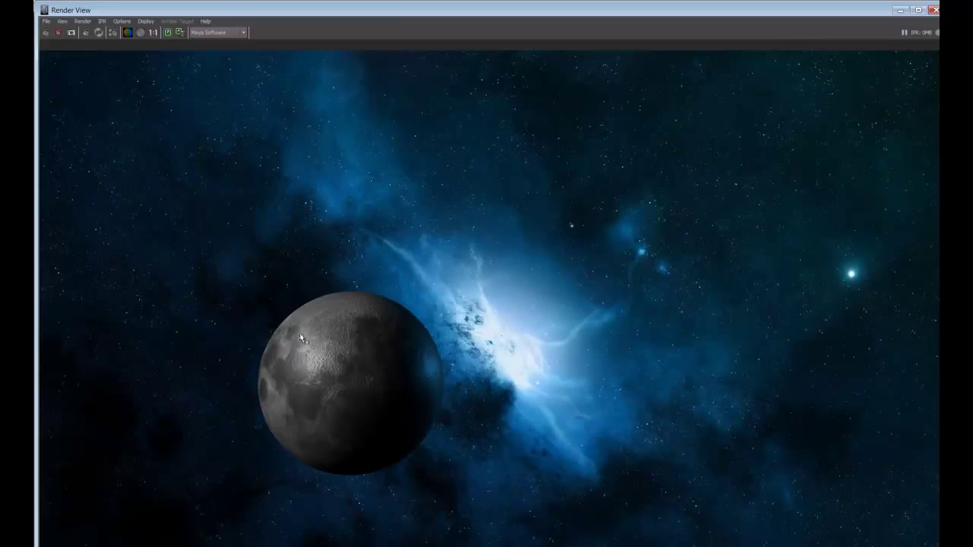
left_click(933, 10)
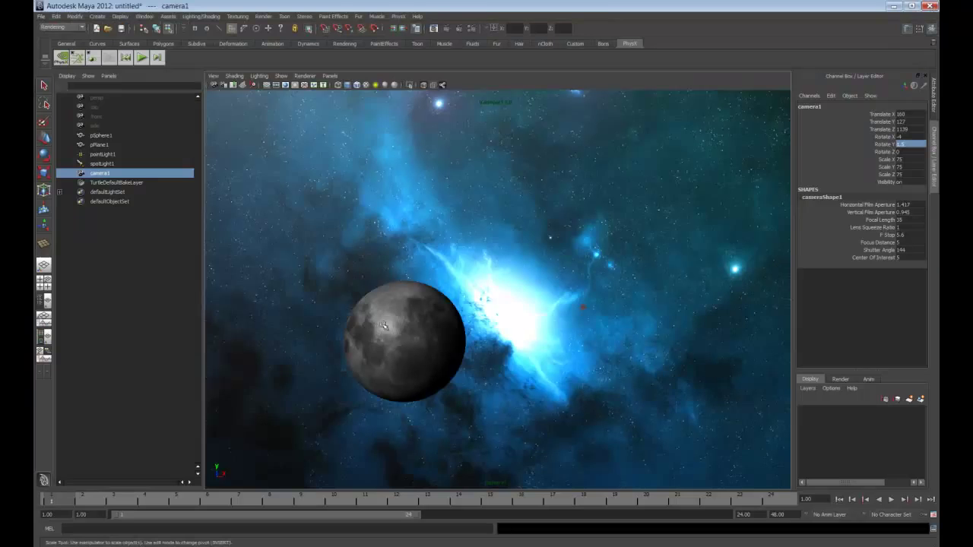
- Select pSphere1 and, in its blinn1 material, darken Specular Color and set Reflectivity to 0
left_click(105, 135)
key("w")
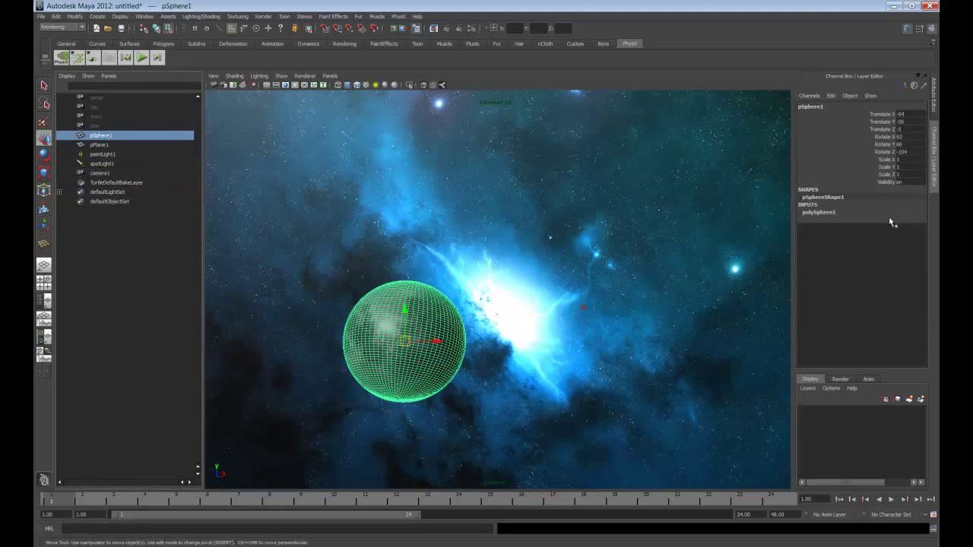
left_click(934, 95)
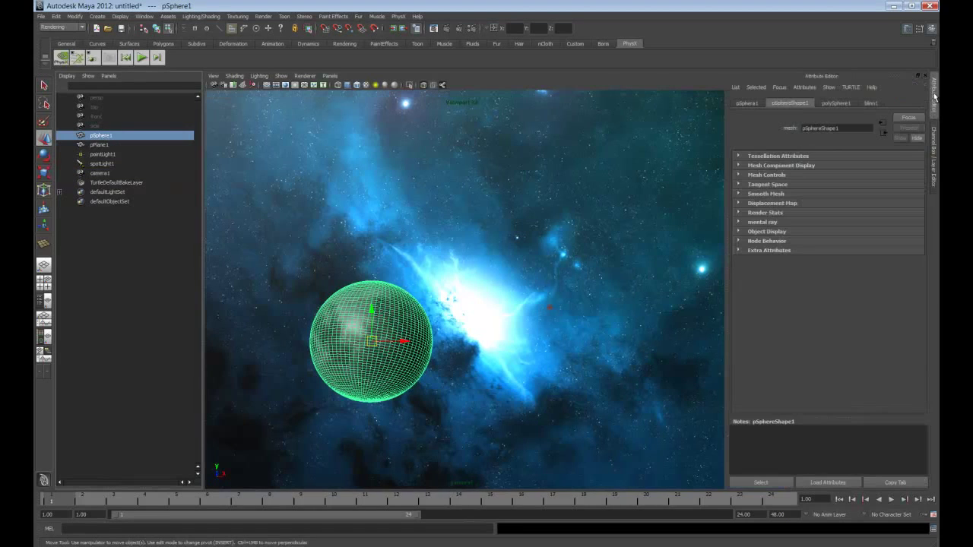
left_click(871, 103)
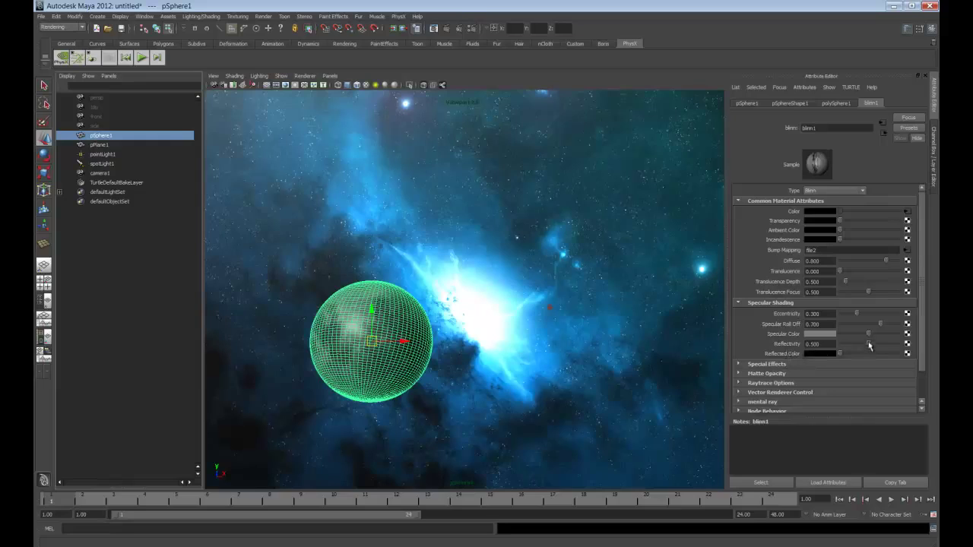
left_click_drag(870, 342, 845, 345)
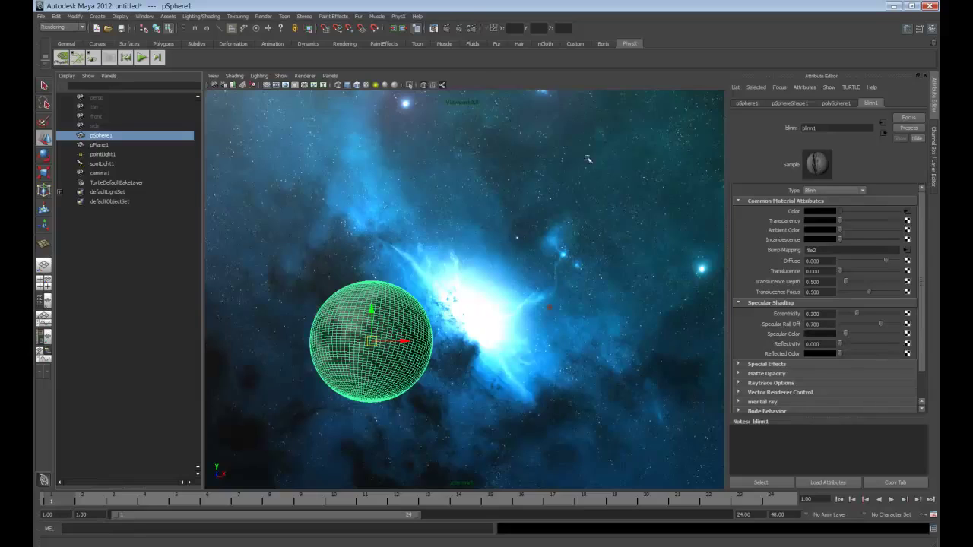